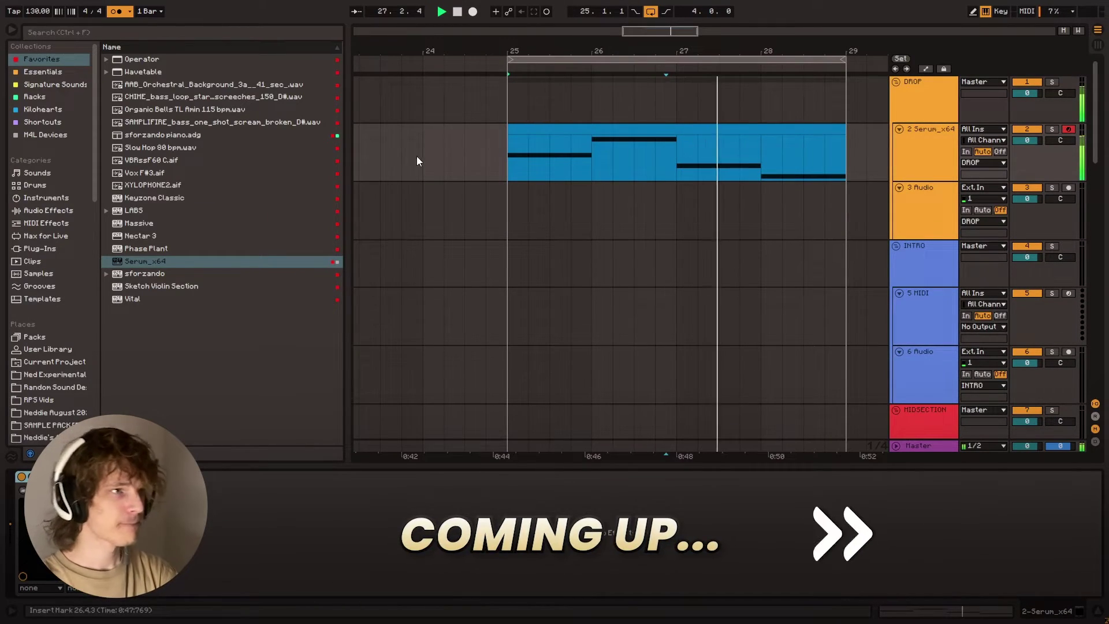
left_click(528, 148)
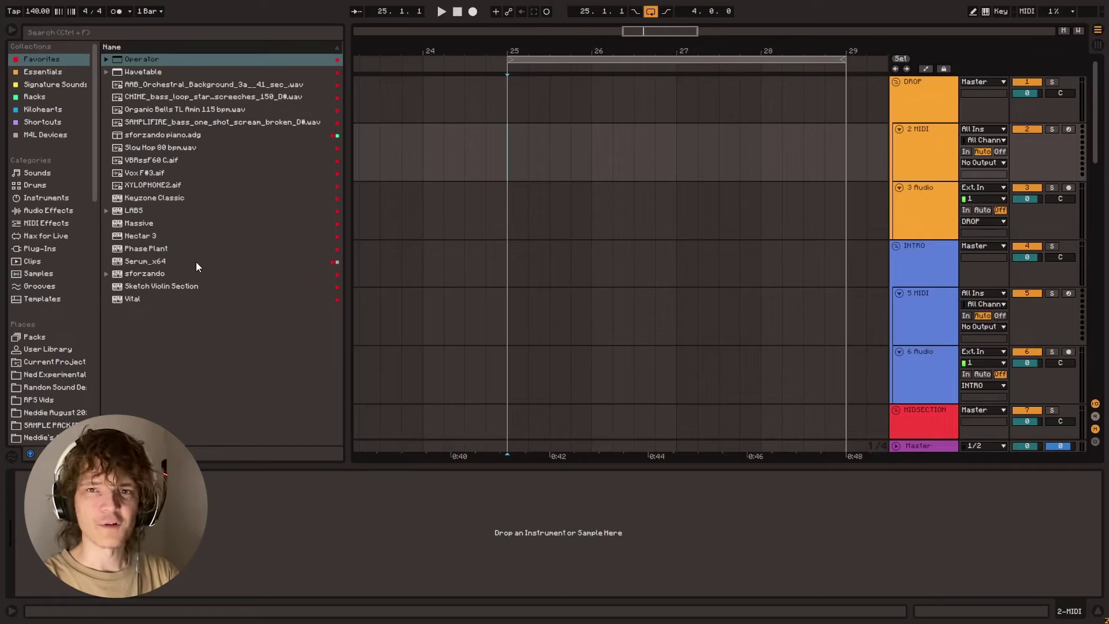
Load the Serum_x64 instrument from Favorites onto the 2 MIDI track and reposition its plug-in window
left_click(191, 264)
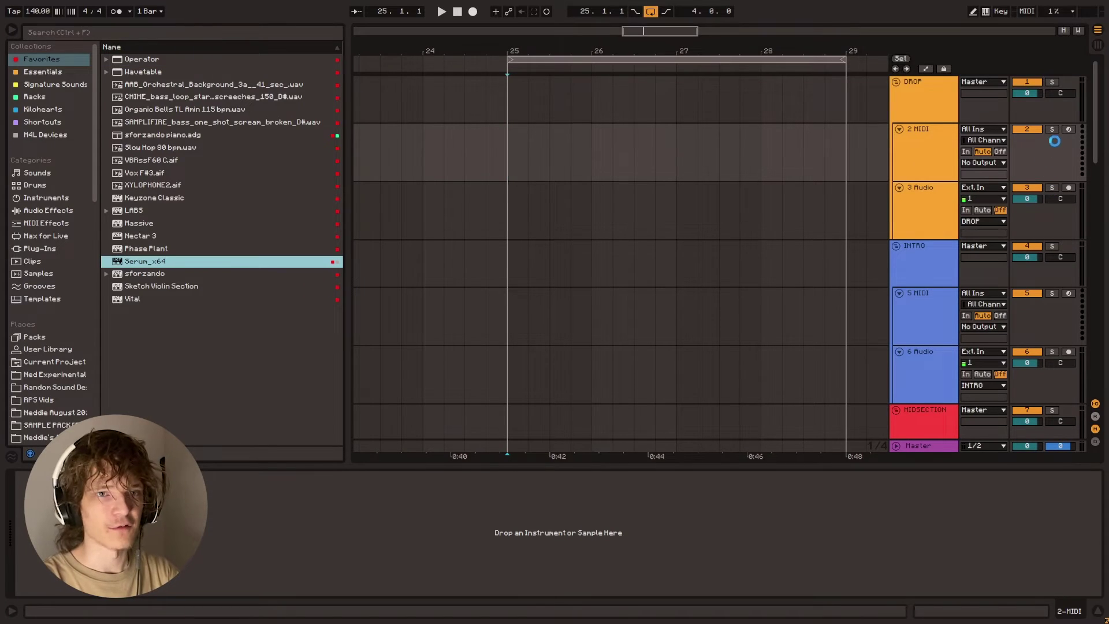
left_click_drag(585, 168, 664, 85)
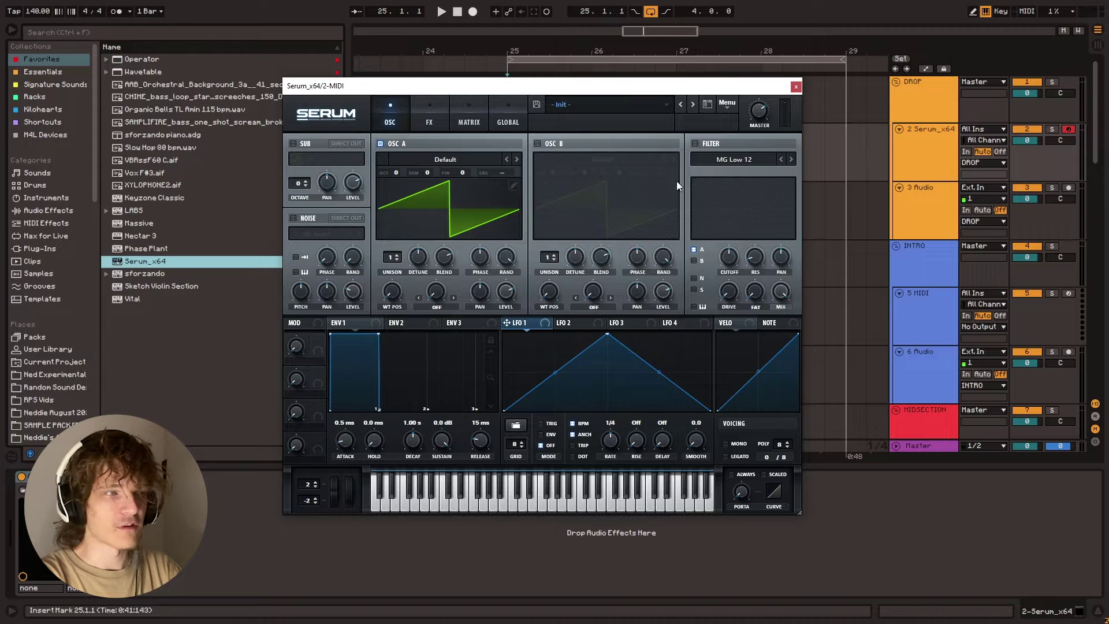
Play several notes to audition the default Serum patch
key("a")
key("a")
key("z")
key("z")
key("a")
key("g")
key("f")
key("a")
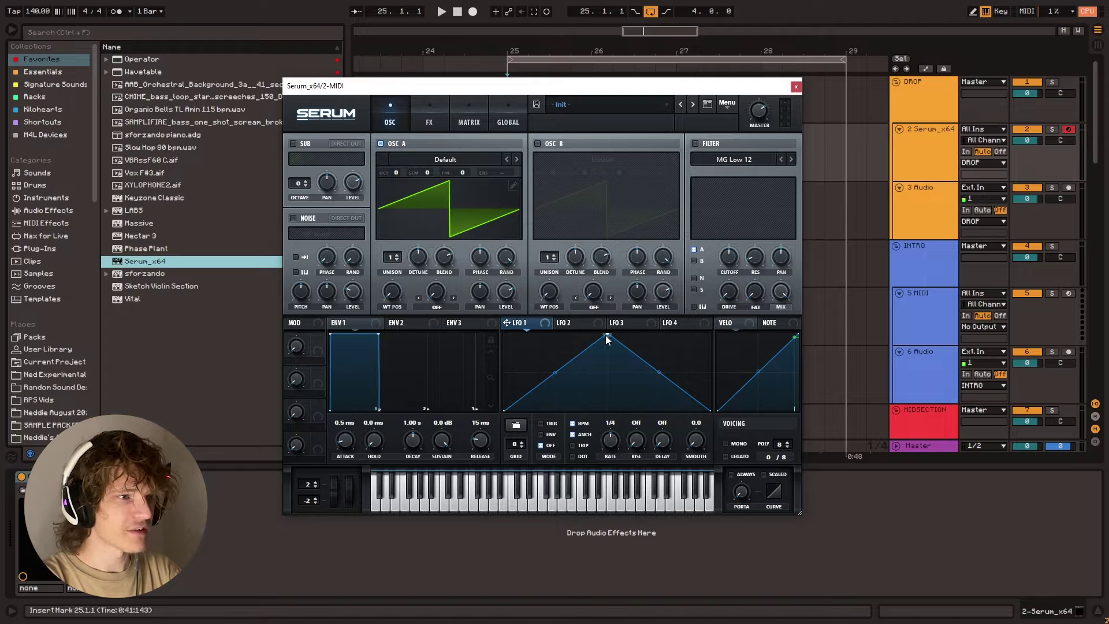
Reshape LFO 1 into four descending sawtooth ramps per cycle and assign it to oscillator A's level
left_click_drag(607, 335, 559, 297)
double_click(558, 353)
double_click(577, 412)
double_click(598, 353)
left_click_drag(598, 353, 609, 334)
double_click(634, 406)
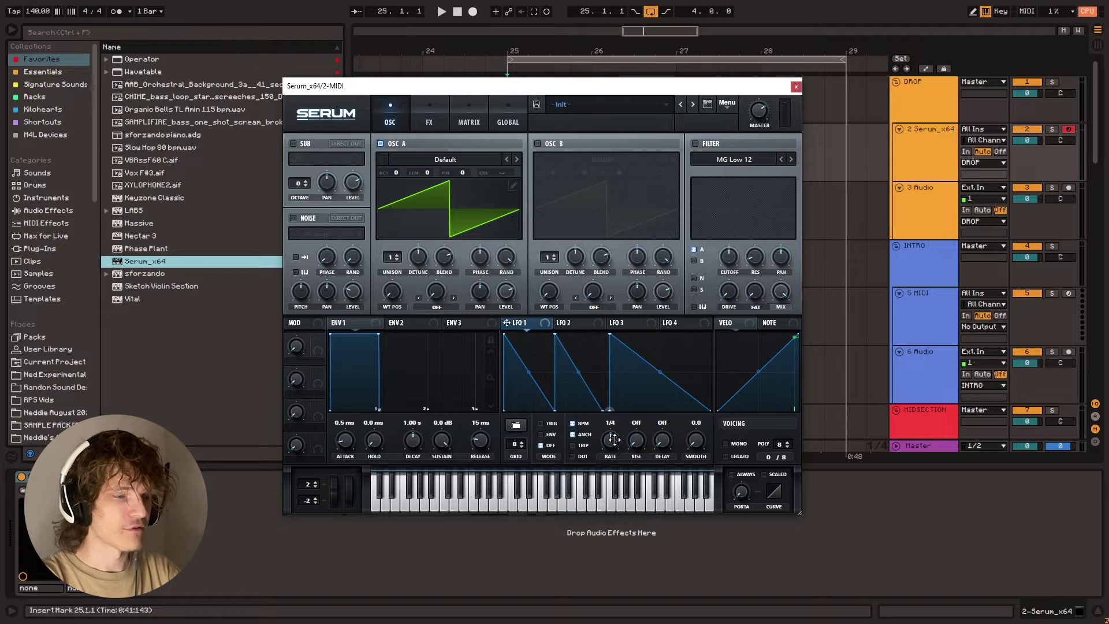
double_click(679, 387)
left_click_drag(678, 386, 658, 334)
double_click(665, 407)
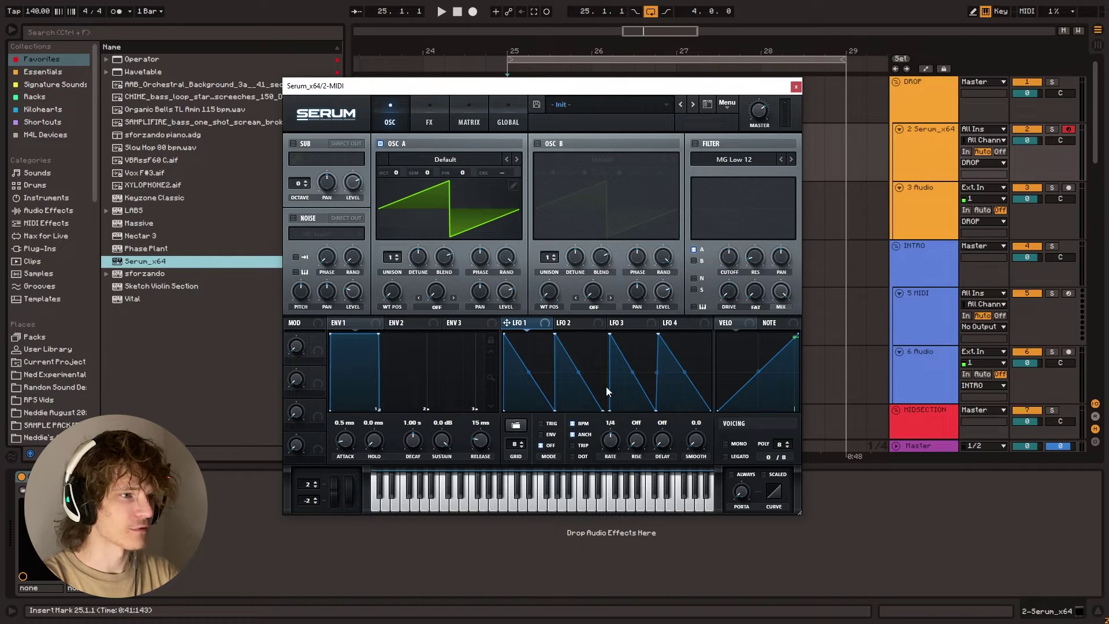
left_click_drag(505, 293, 505, 293)
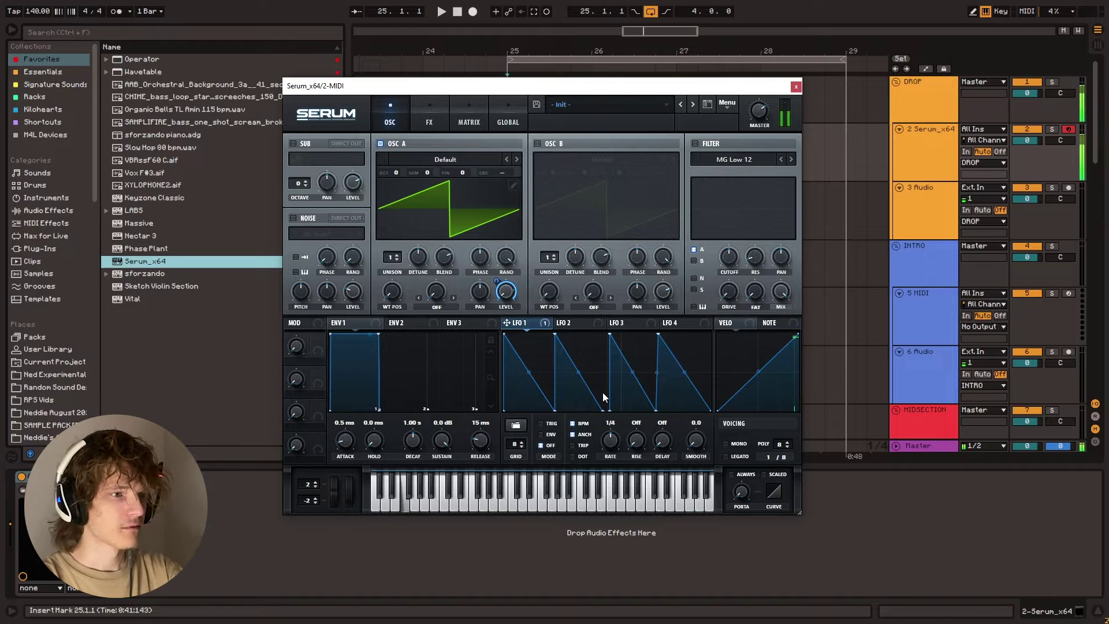
Set the project tempo to 130 BPM and reposition the Serum window
left_click(34, 13)
type("130")
key("Return")
left_click_drag(405, 86, 369, 61)
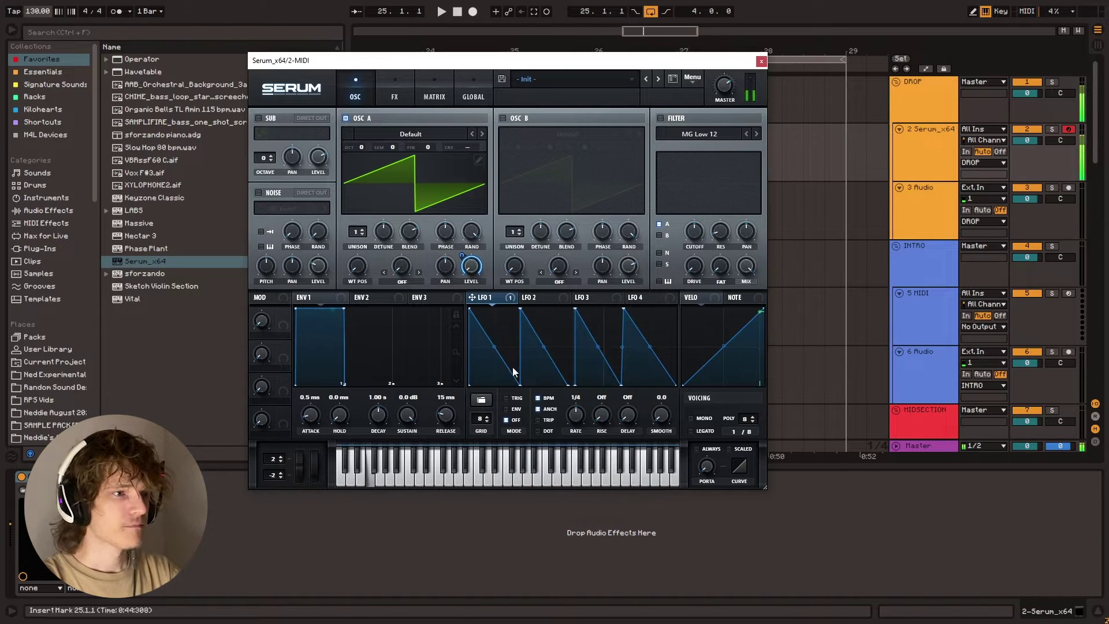
Nudge the start and end points of LFO 1's second and fourth ramps slightly forward so the four ramps are evenly spaced
left_click_drag(521, 308, 523, 307)
left_click_drag(520, 385, 522, 384)
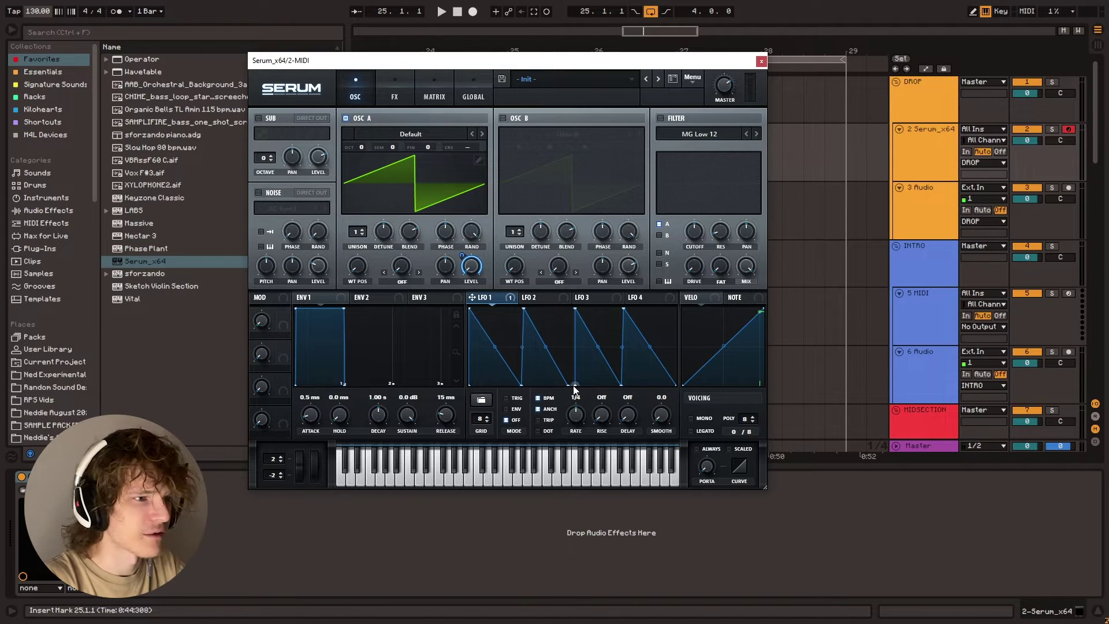
left_click_drag(624, 309, 627, 308)
left_click_drag(622, 385, 627, 396)
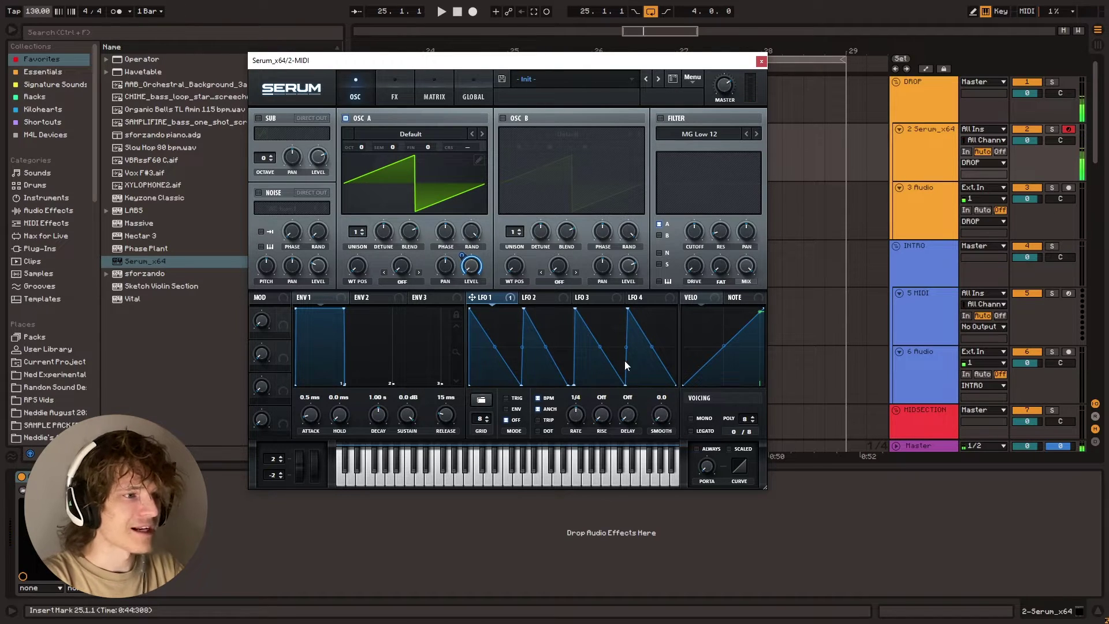
Play a few notes to audition the rhythm of the evenly spaced LFO 1 ramps
key("f")
key("f")
key("z")
key("f")
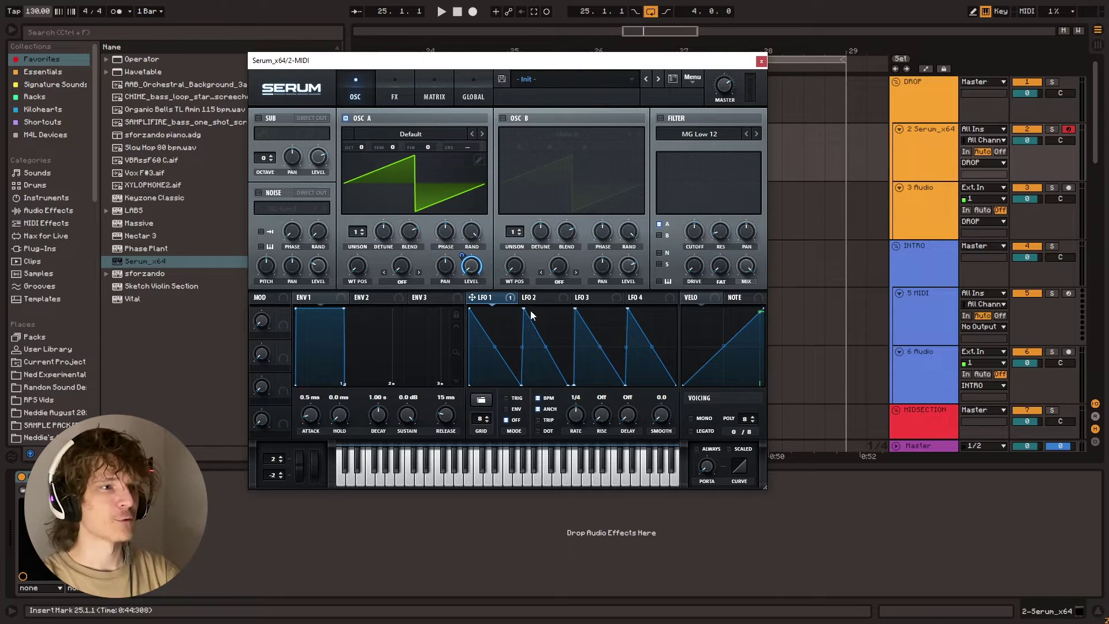
Shift the boundaries before LFO 1's second and fourth ramps further forward to give the rhythm a swing feel
left_click_drag(523, 309, 531, 299)
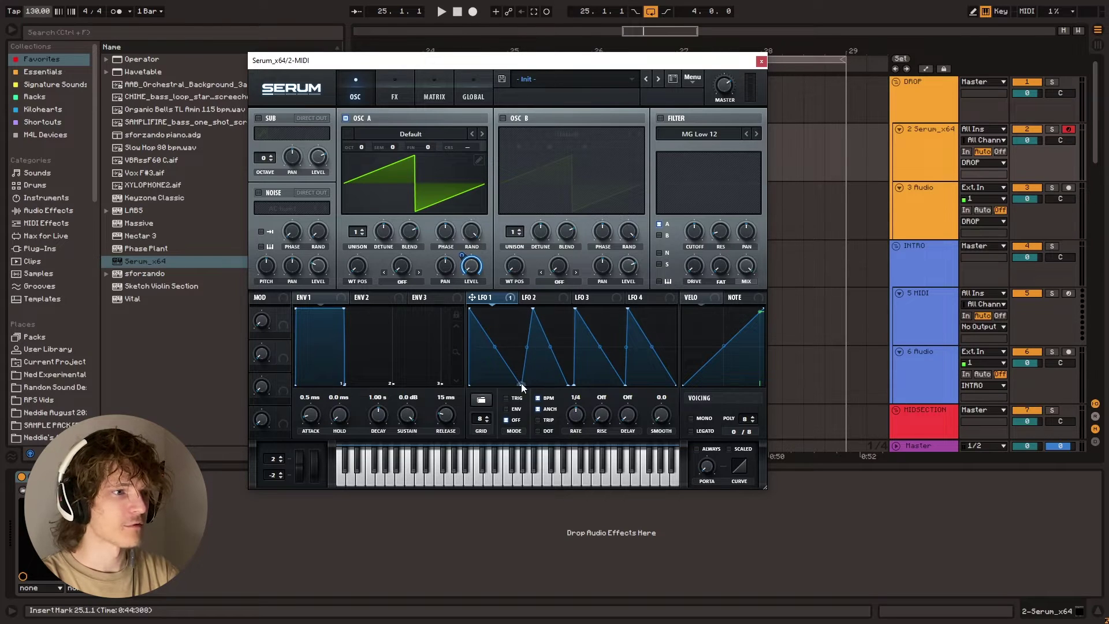
left_click_drag(521, 385, 532, 390)
left_click_drag(628, 309, 638, 304)
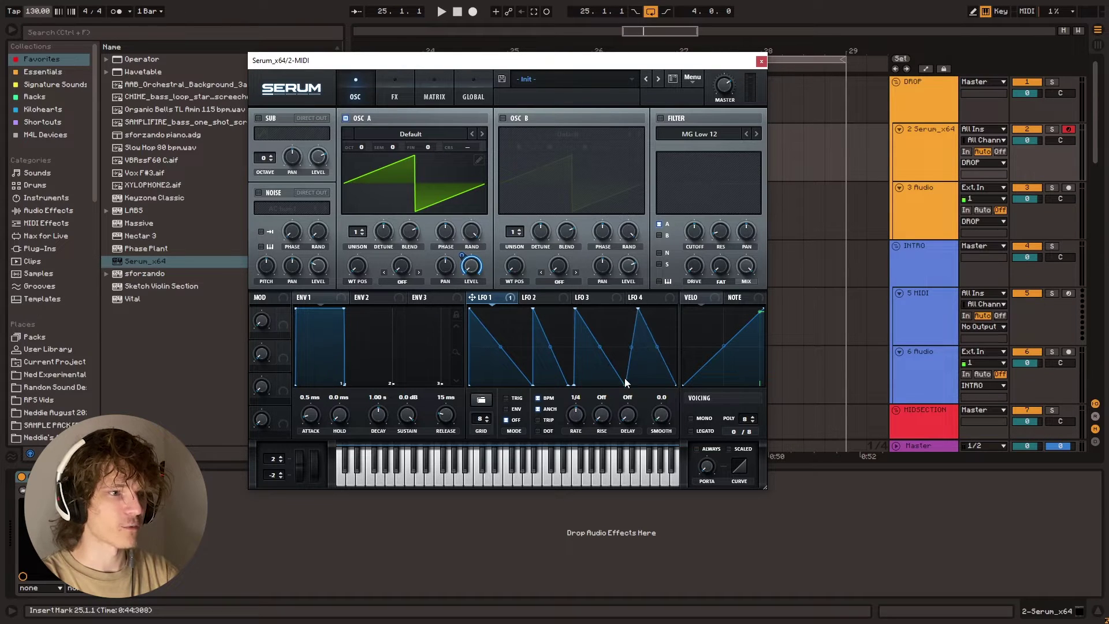
left_click_drag(626, 384, 638, 385)
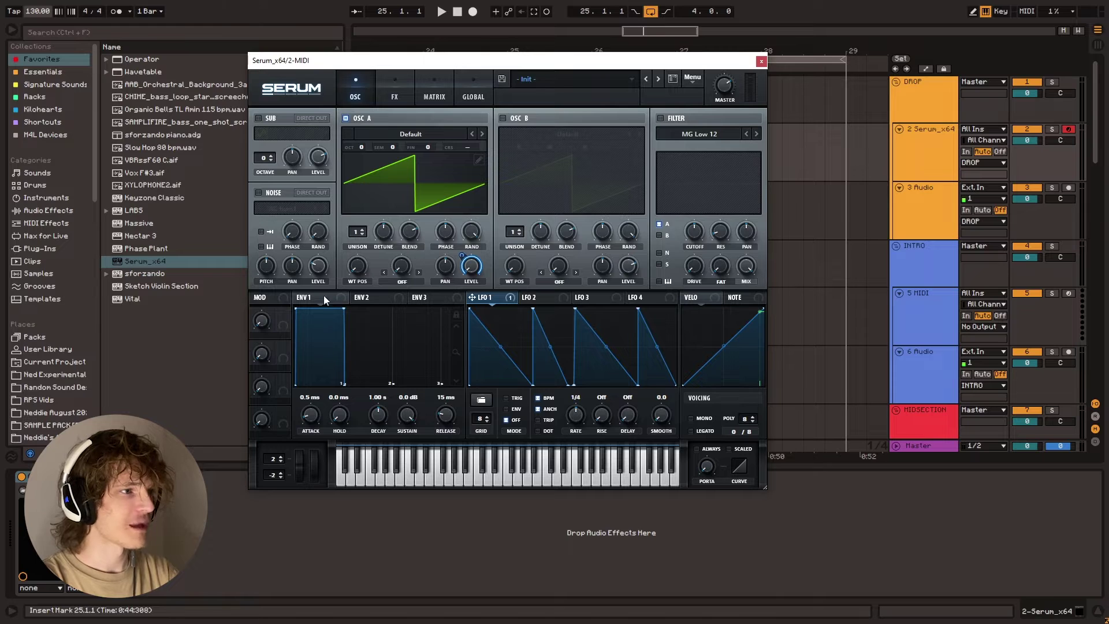
Enable the MG Low 12 filter, modulate its cutoff with LFO 1 by about 37, and return oscillator A's unison to 1 voice
left_click_drag(357, 232, 383, 238)
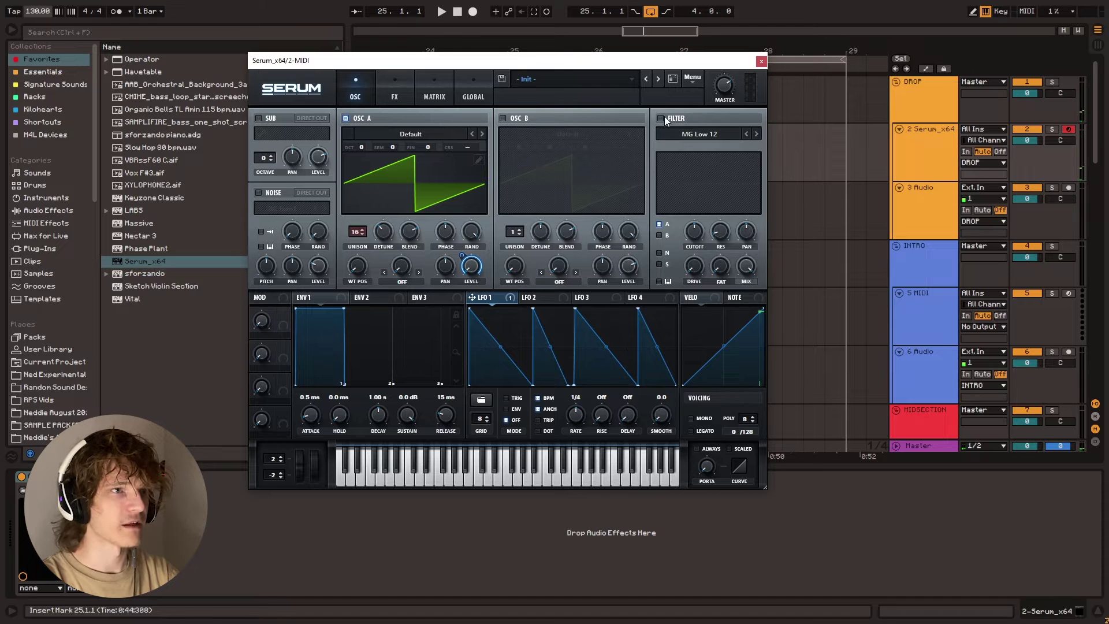
left_click(661, 119)
left_click_drag(559, 289, 696, 260)
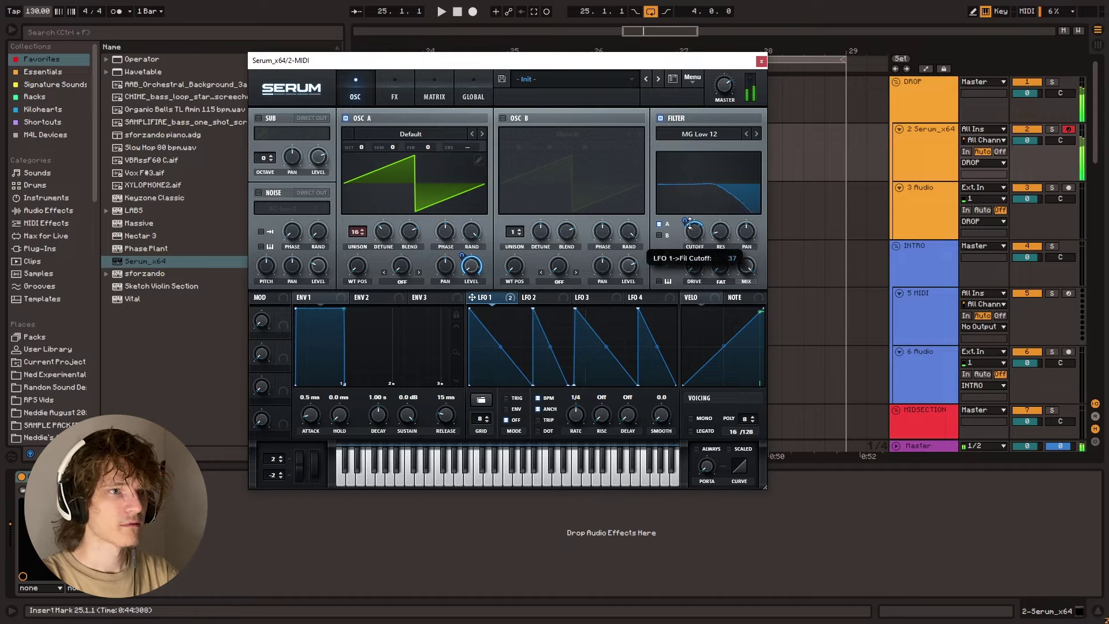
left_click_drag(364, 236, 349, 329)
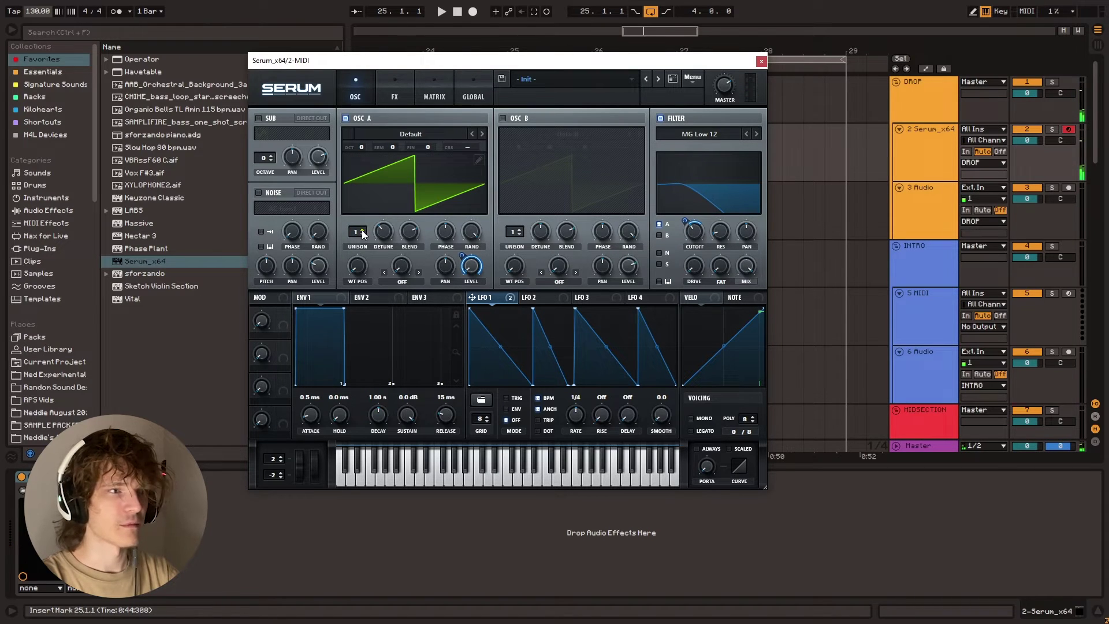
Set the filter resonance to about 24% and assign Macro 1 to the filter cutoff
left_click_drag(693, 235, 691, 242)
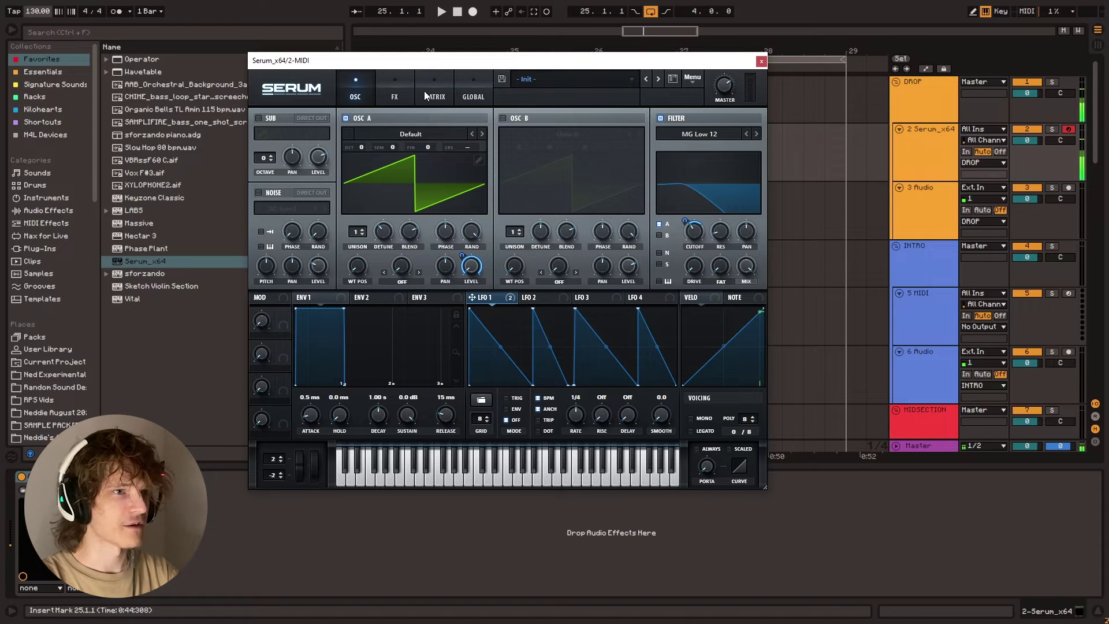
left_click_drag(720, 231, 728, 206)
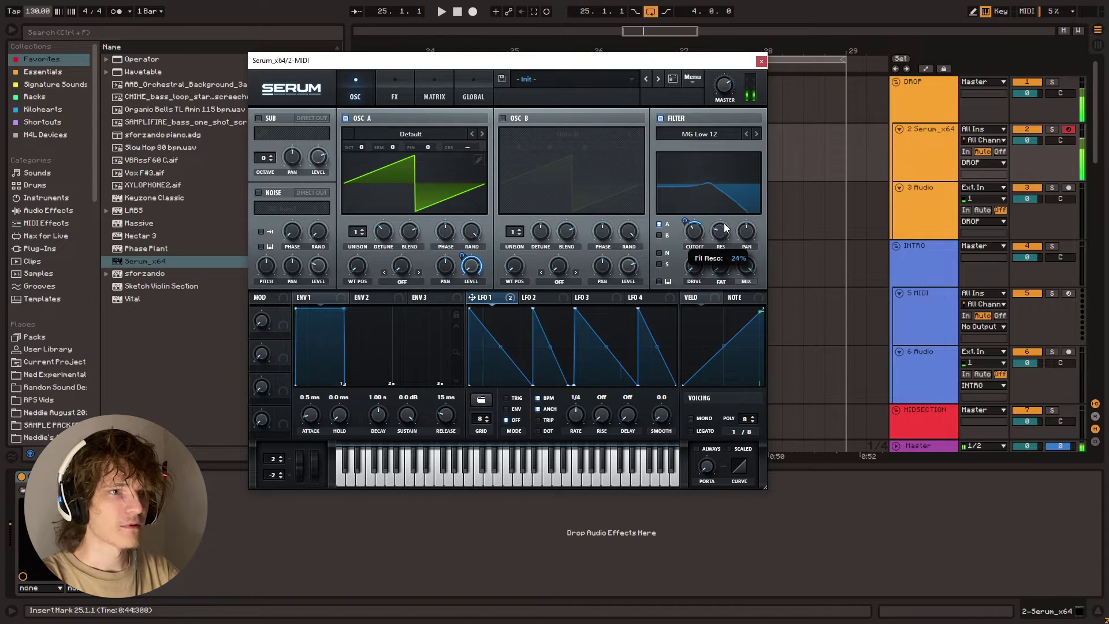
mouse_move(693, 256)
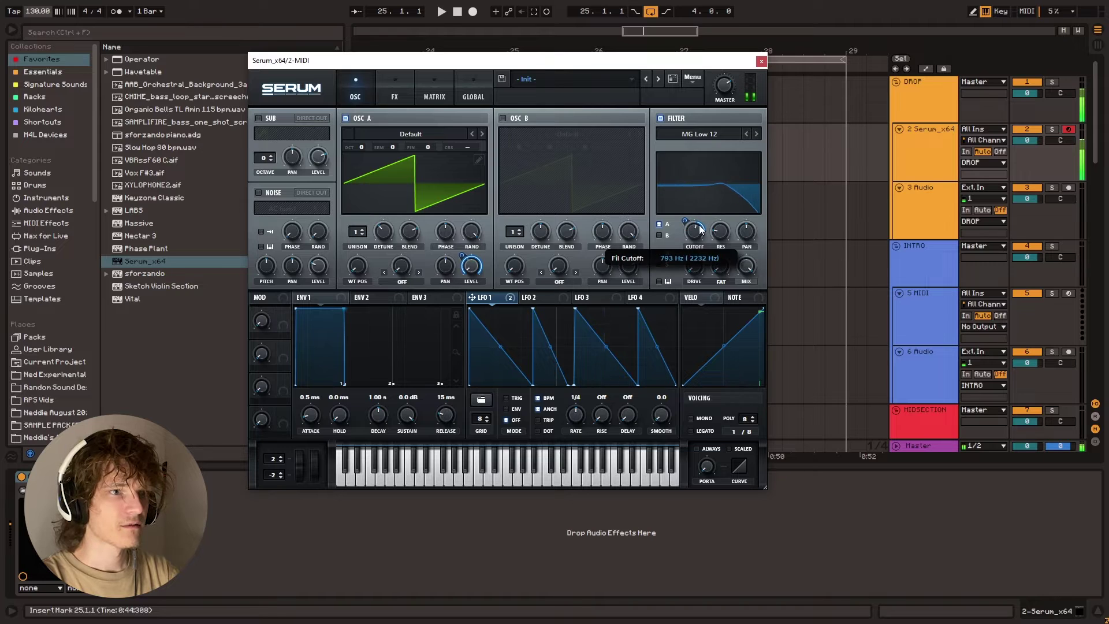
left_click_drag(283, 315, 270, 355)
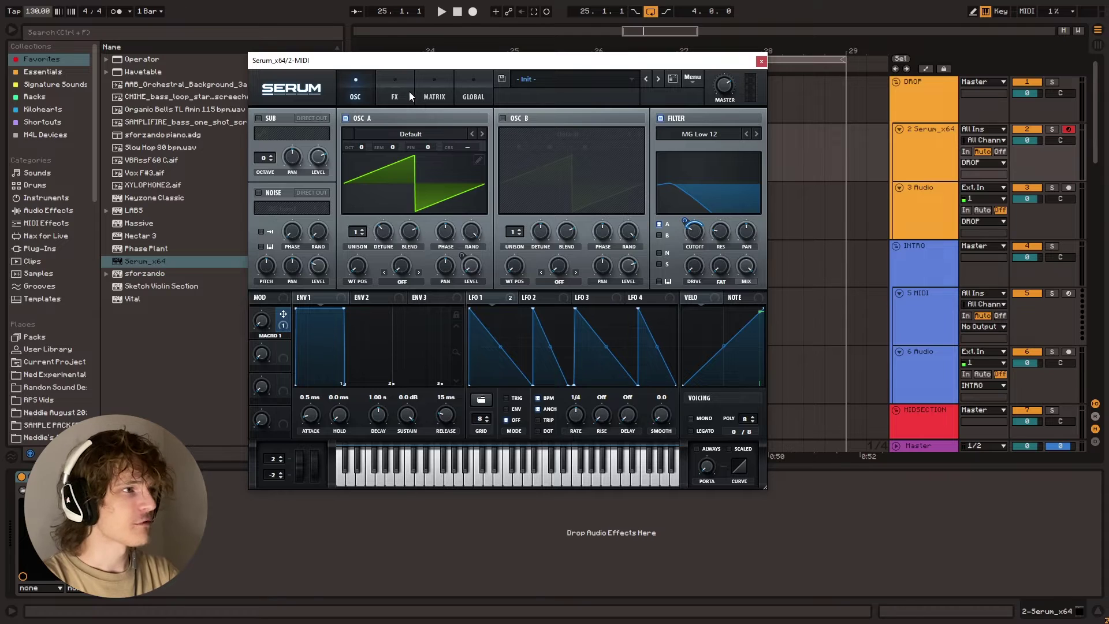
Enable the compressor effect in multiband mode with raised gain, and add Hyper/Dimension with a Hyper mix of about 36%
left_click(409, 91)
left_click(264, 223)
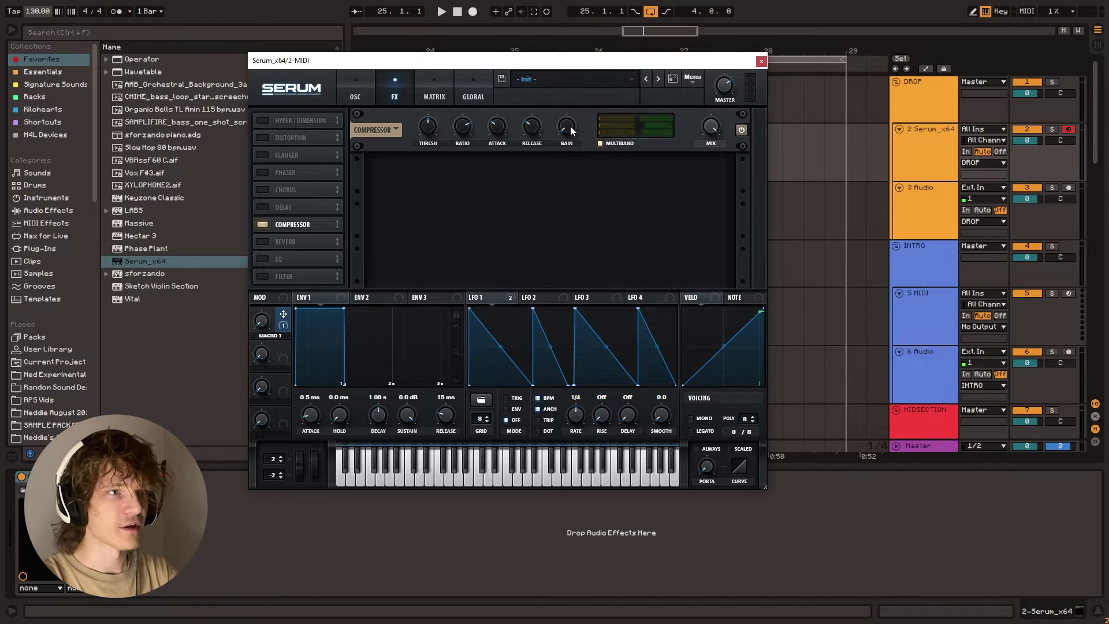
left_click_drag(570, 129, 572, 85)
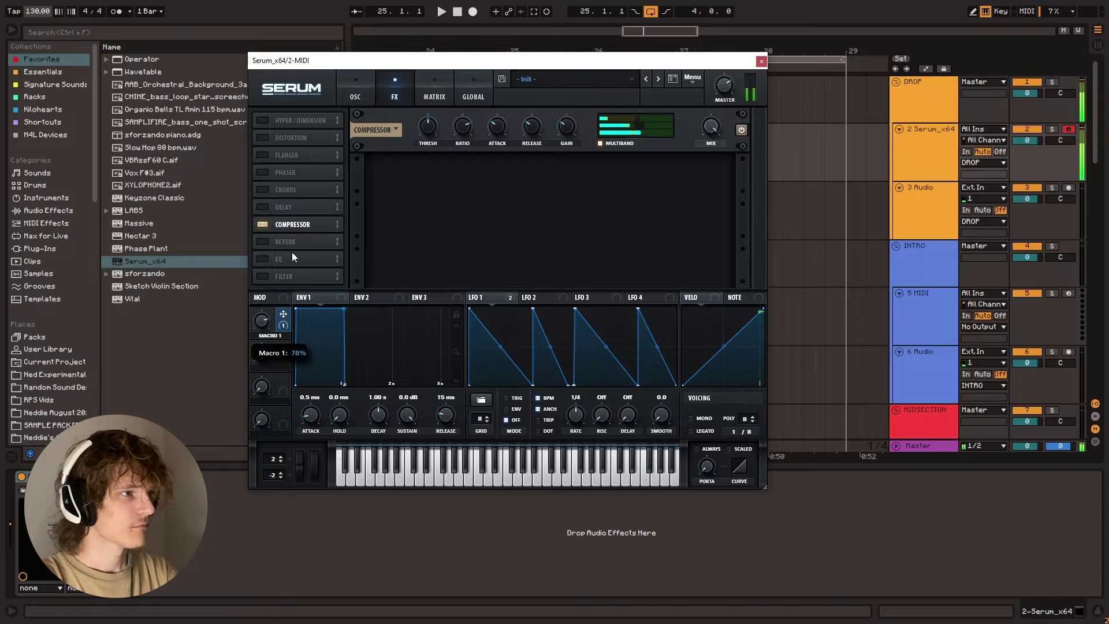
left_click(262, 120)
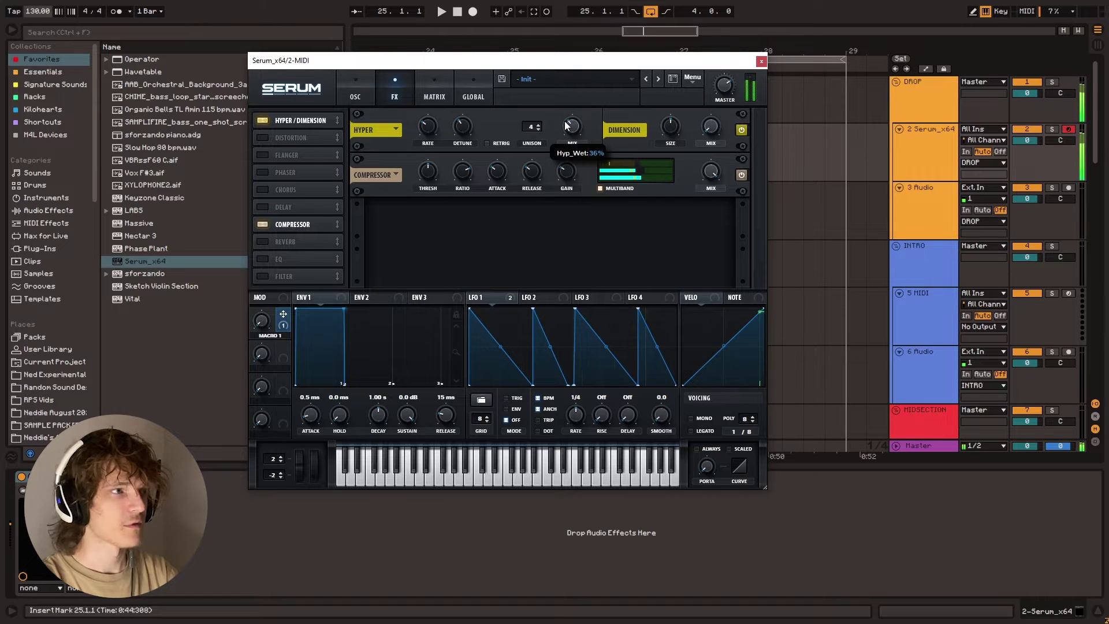
Enable Tube distortion, place it first in the effects chain, and increase its drive
left_click(262, 138)
left_click_drag(293, 137, 294, 120)
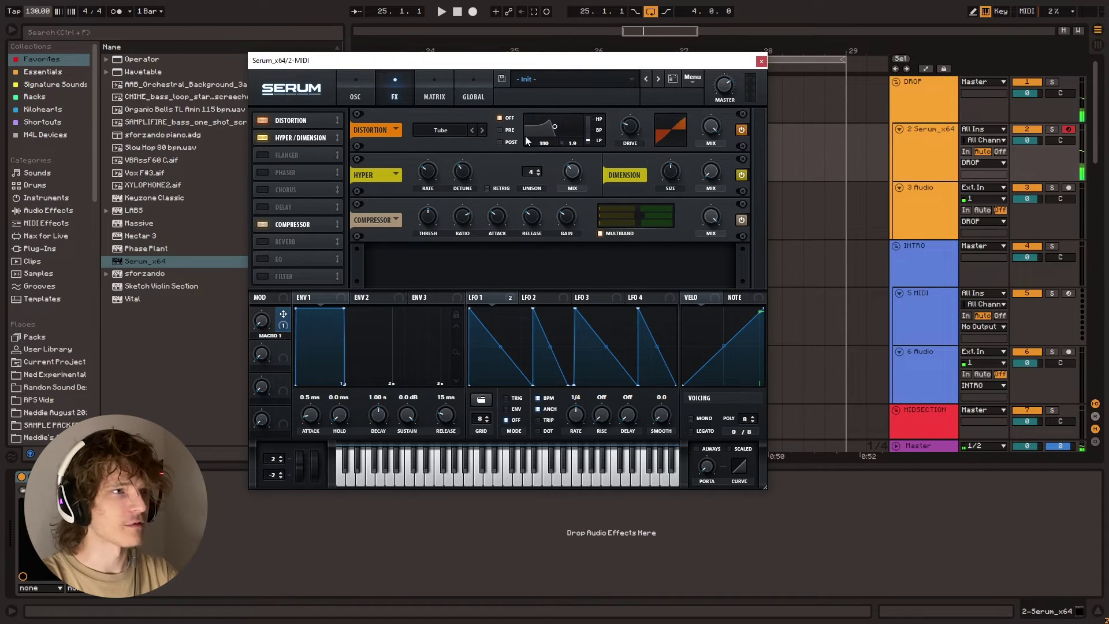
left_click_drag(633, 101, 647, 65)
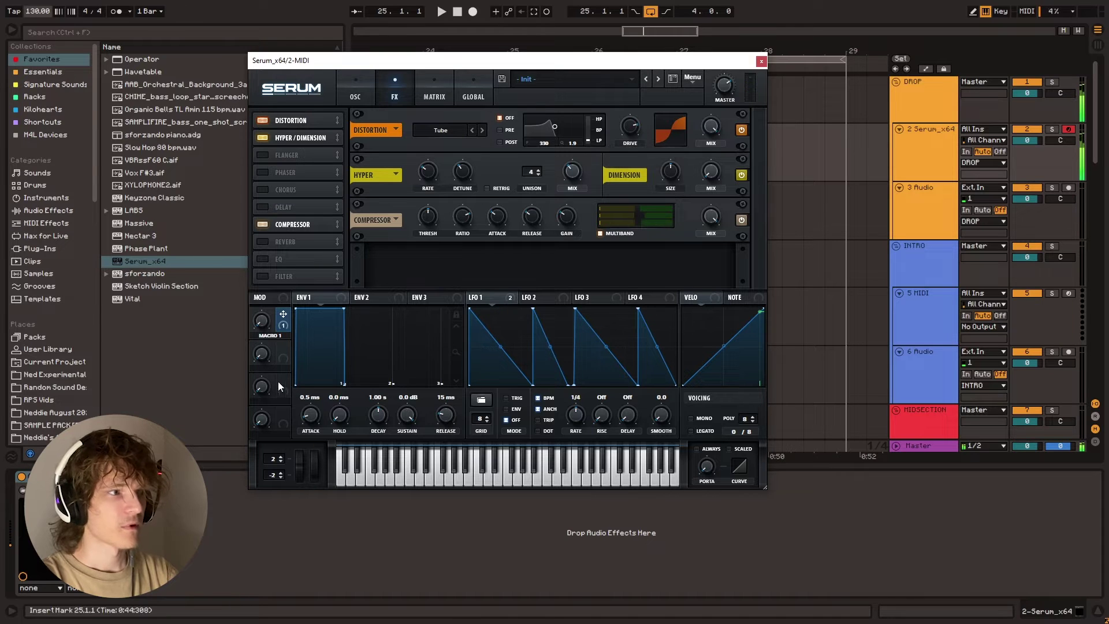
Rename Macro 1 as CUTOFF and sweep it to audition its effect
double_click(287, 332)
left_click_drag(284, 337, 258, 337)
type("cut")
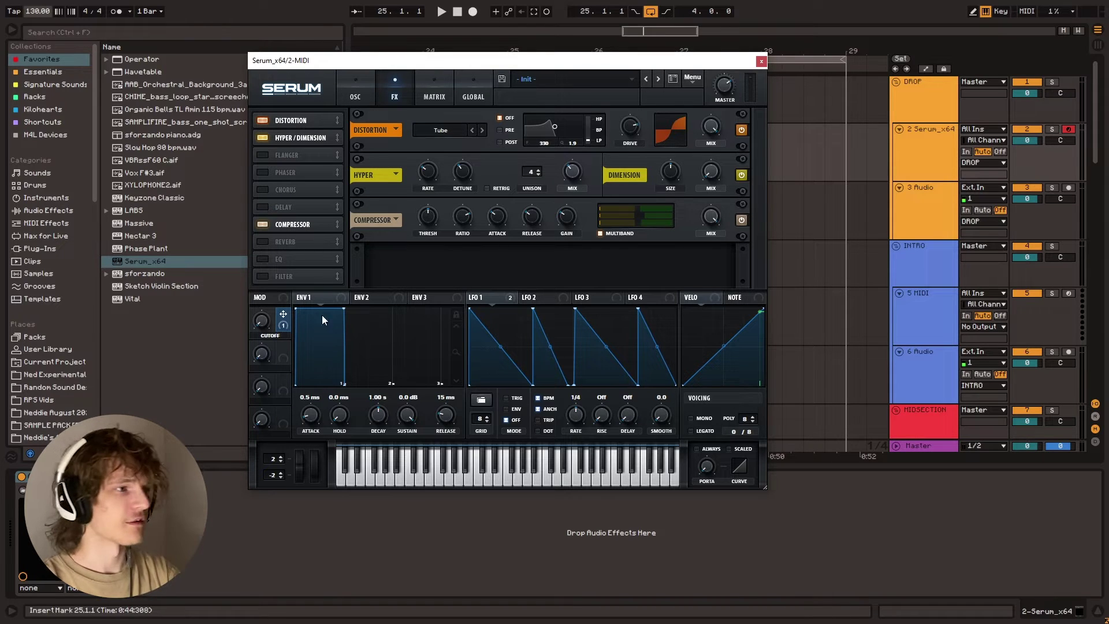
left_click_drag(263, 321, 293, 250)
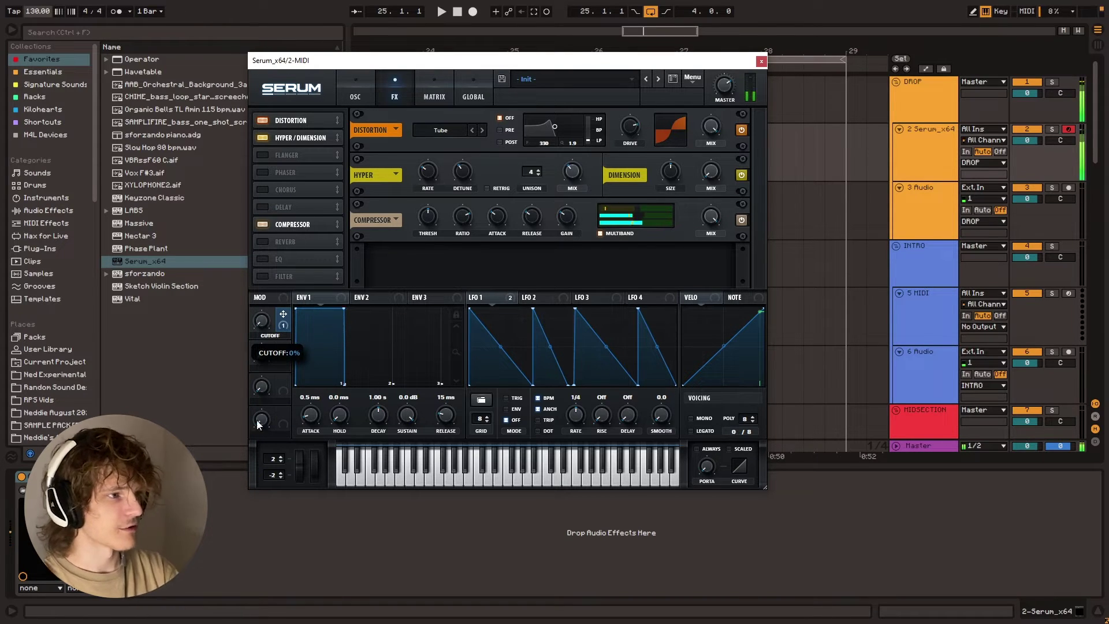
Name Macro 2 CRUNCH and assign it to the distortion drive and the compressor gain
type("distocrunch")
key("Return")
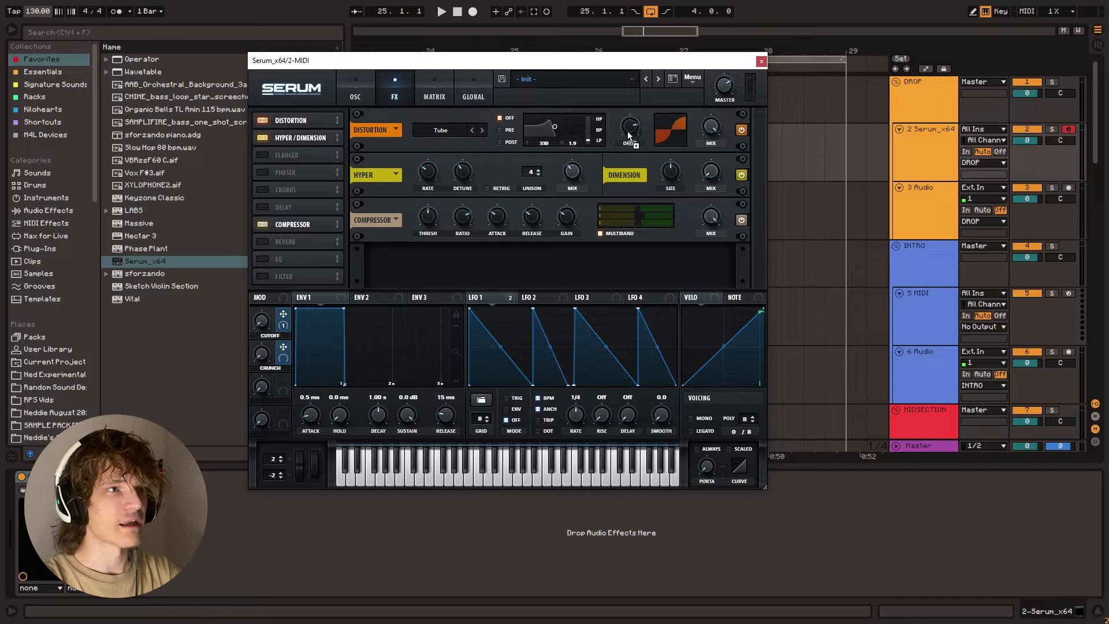
left_click_drag(627, 130, 632, 116)
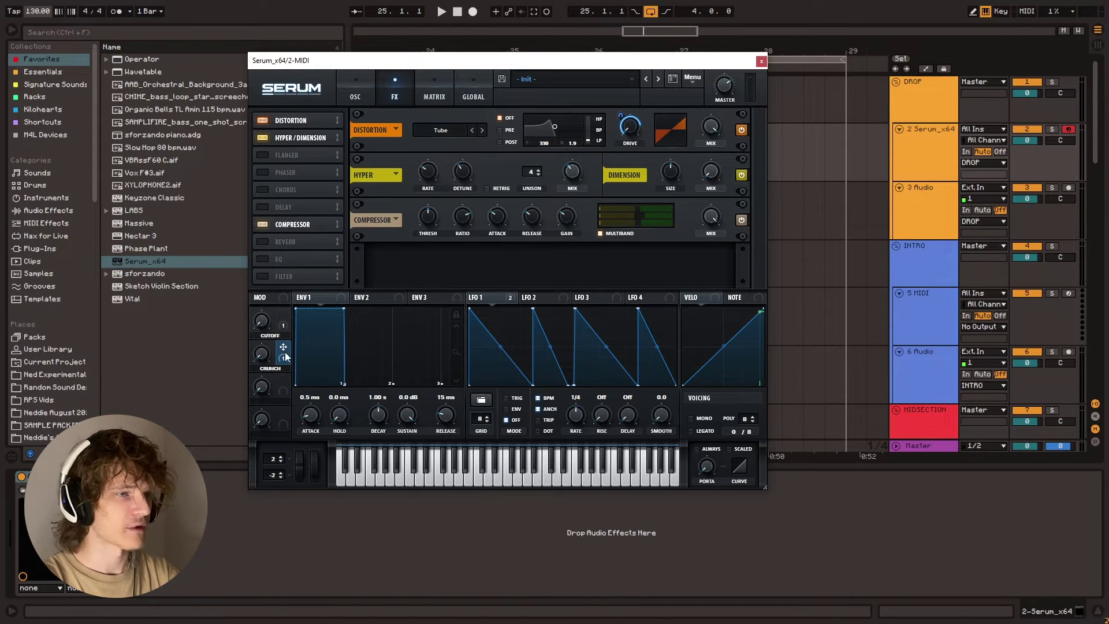
left_click_drag(580, 217, 566, 220)
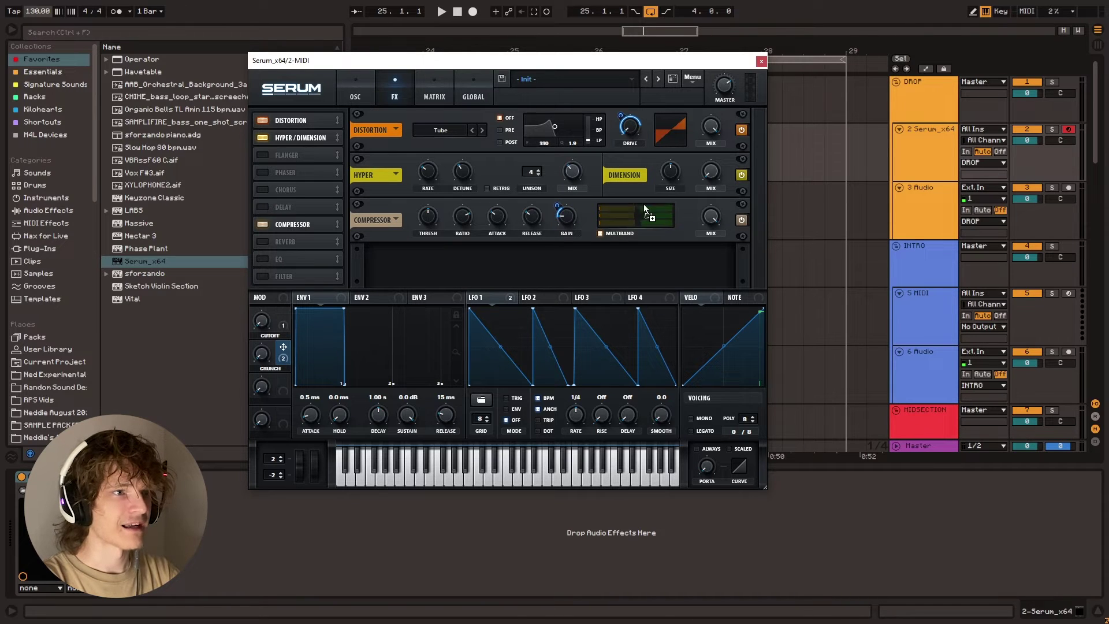
Sweep the CRUNCH macro and adjust its modulation amount on the compressor gain
left_click_drag(264, 356, 270, 343)
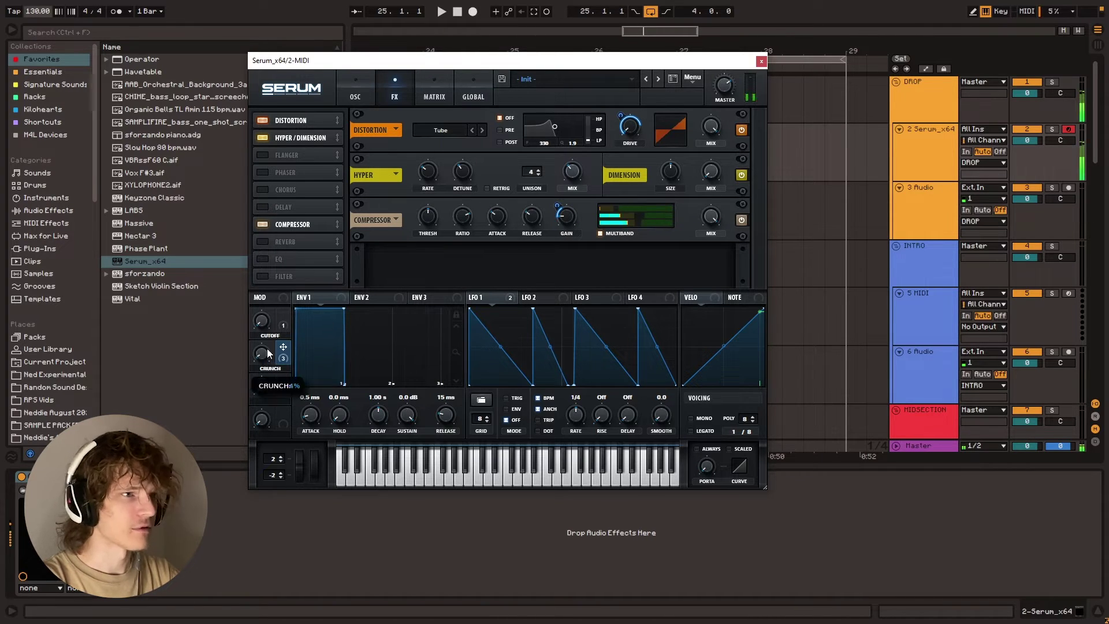
left_click_drag(305, 263, 285, 308)
left_click_drag(557, 206, 559, 214)
mouse_move(264, 354)
left_mouse_down()
mouse_move(269, 369)
mouse_move(268, 335)
left_mouse_up()
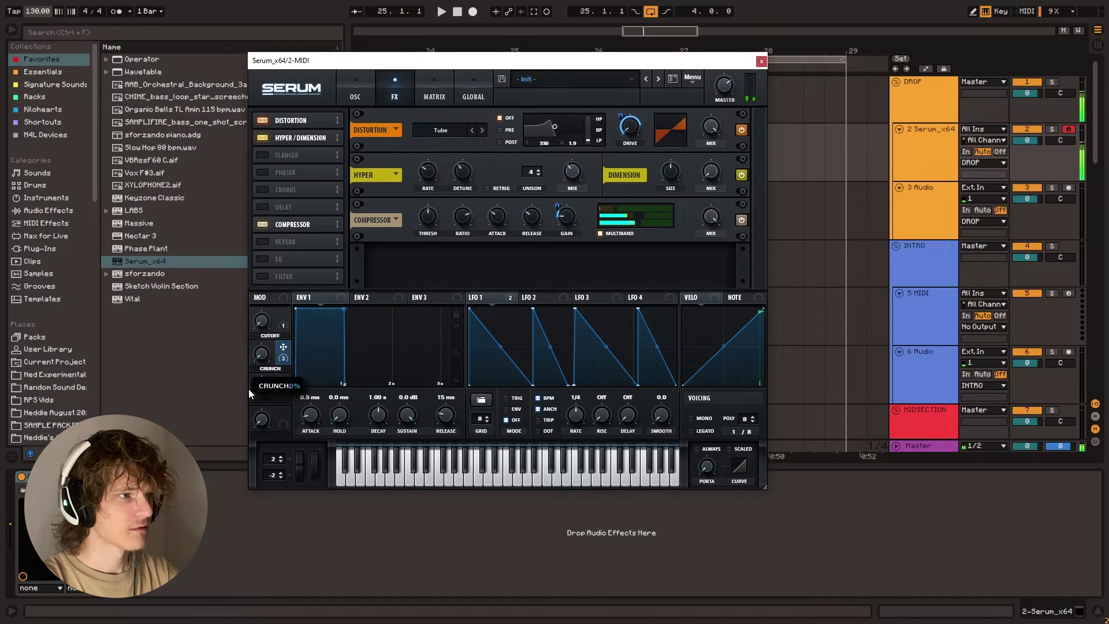
Enable the Filter effect with the MG Low 6 type and adjust its cutoff and drive
left_click(262, 277)
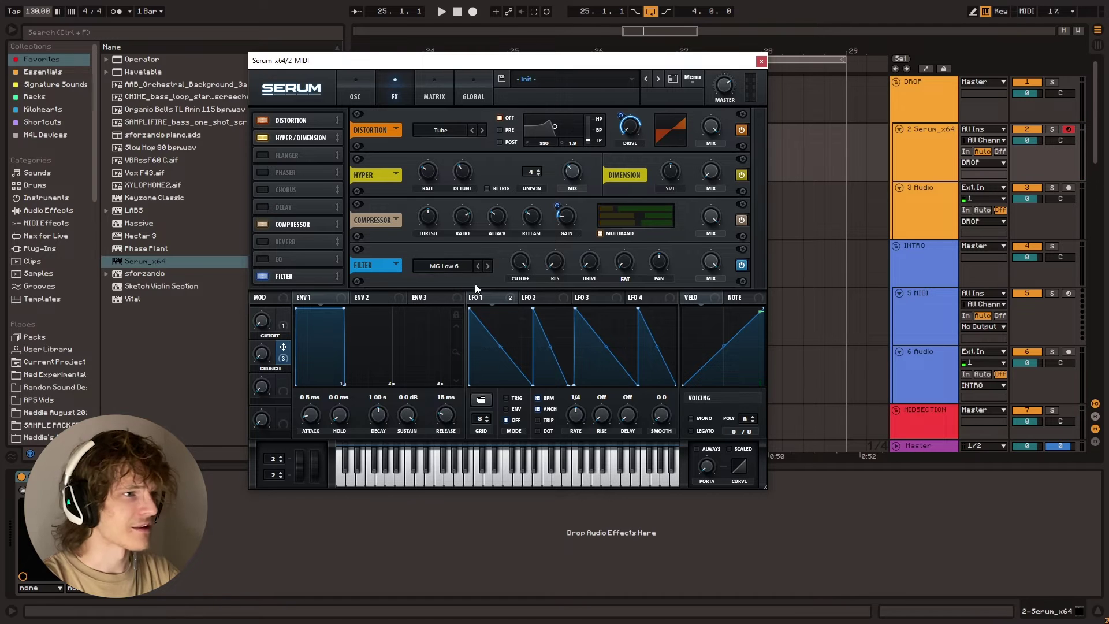
left_click_drag(520, 263, 502, 330)
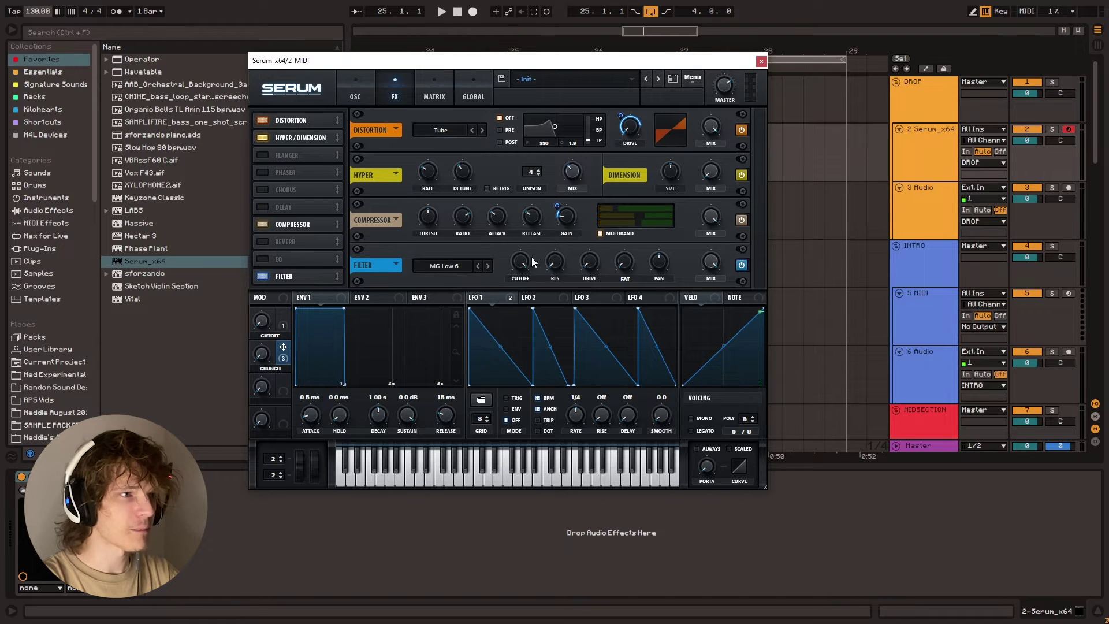
left_click_drag(587, 266, 612, 187)
left_click_drag(596, 232, 596, 234)
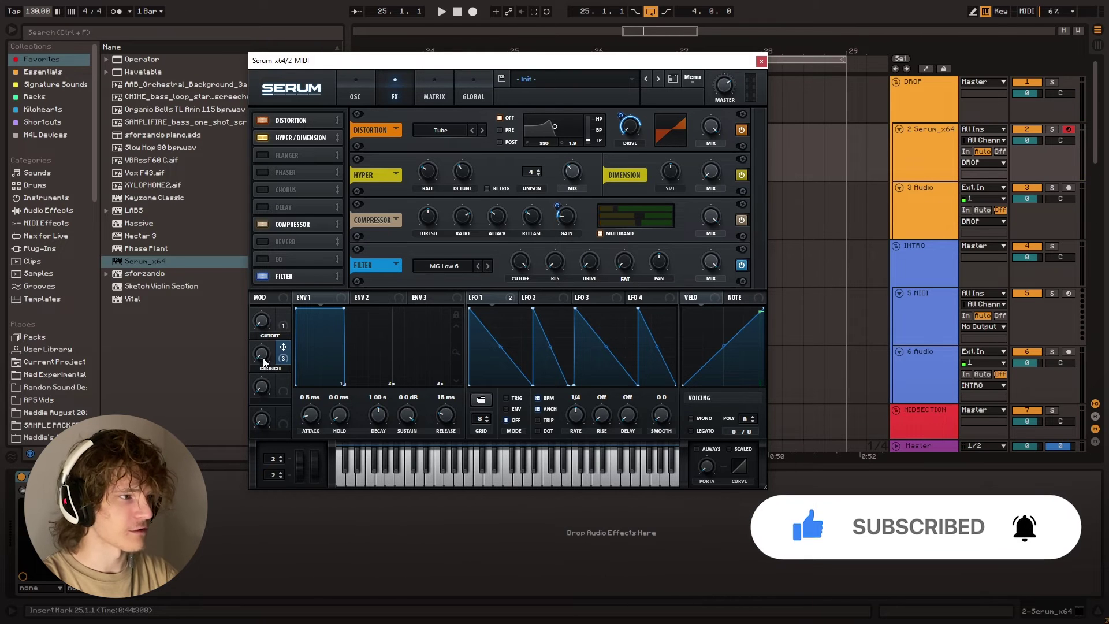
Assign the CRUNCH macro to the filter effect's drive, adjusting the modulation amount while sweeping the macro
left_click_drag(263, 360, 263, 356)
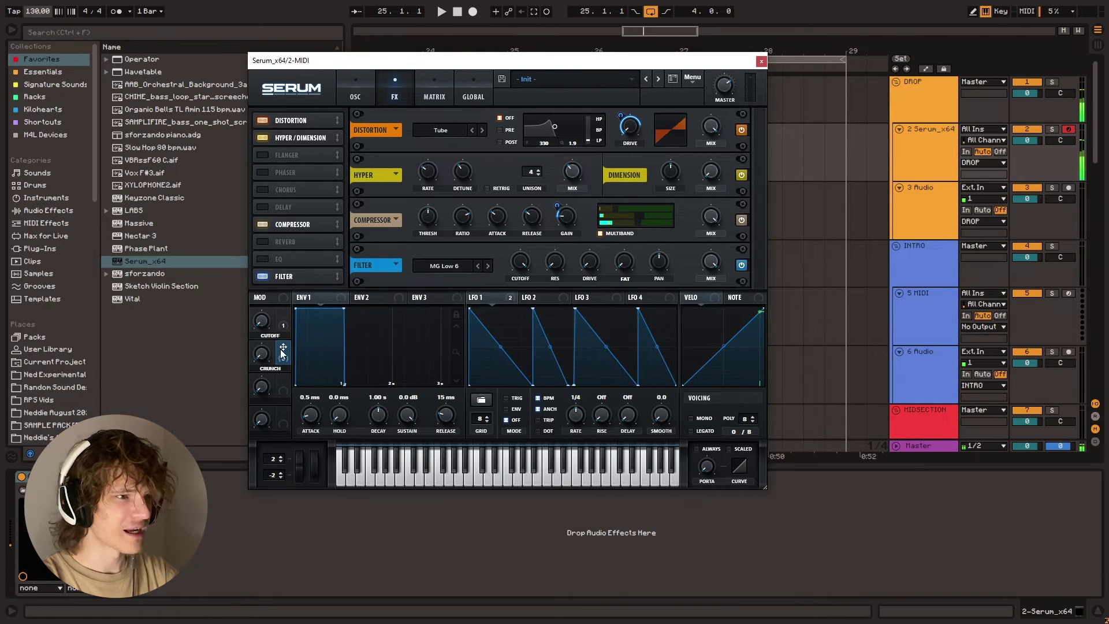
left_click_drag(585, 252, 596, 262)
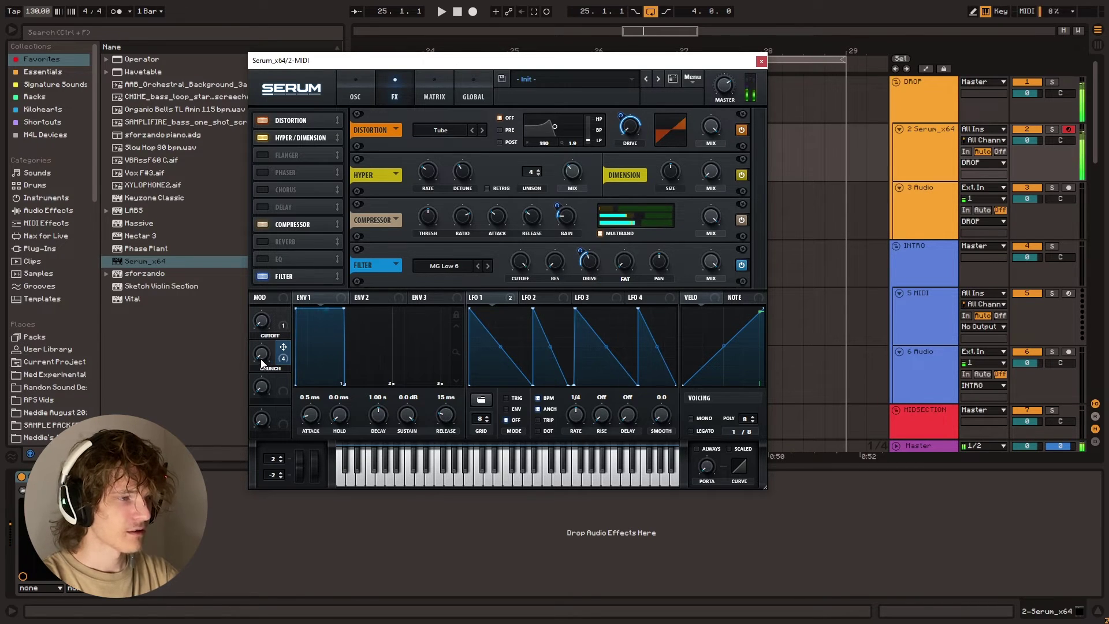
left_click_drag(264, 361, 264, 359)
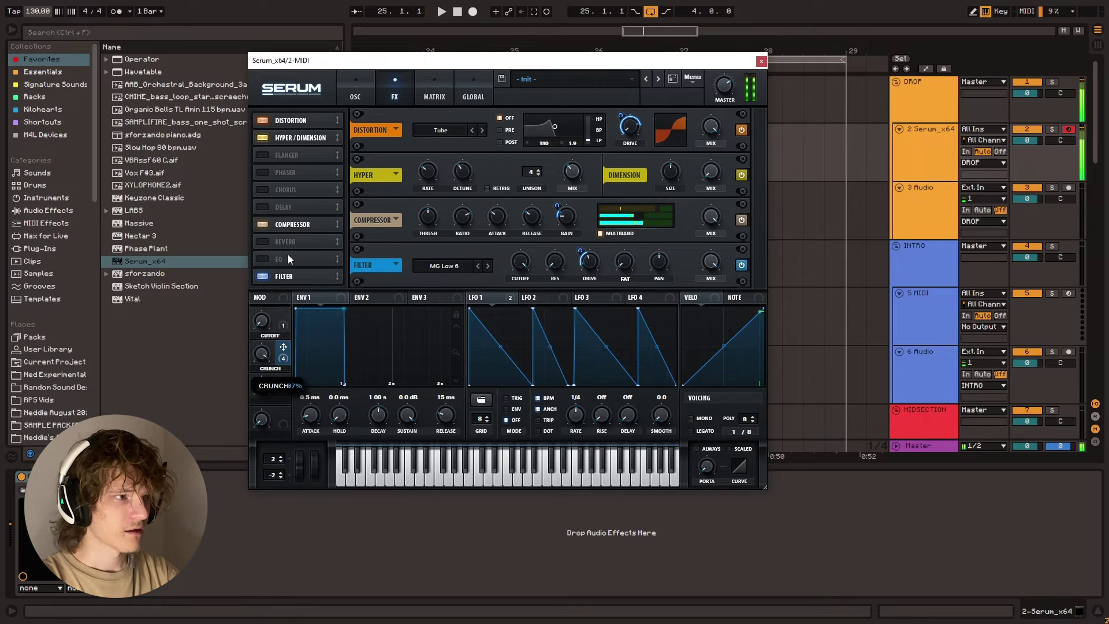
left_click_drag(289, 252, 288, 250)
left_click_drag(595, 261, 589, 254)
mouse_move(592, 264)
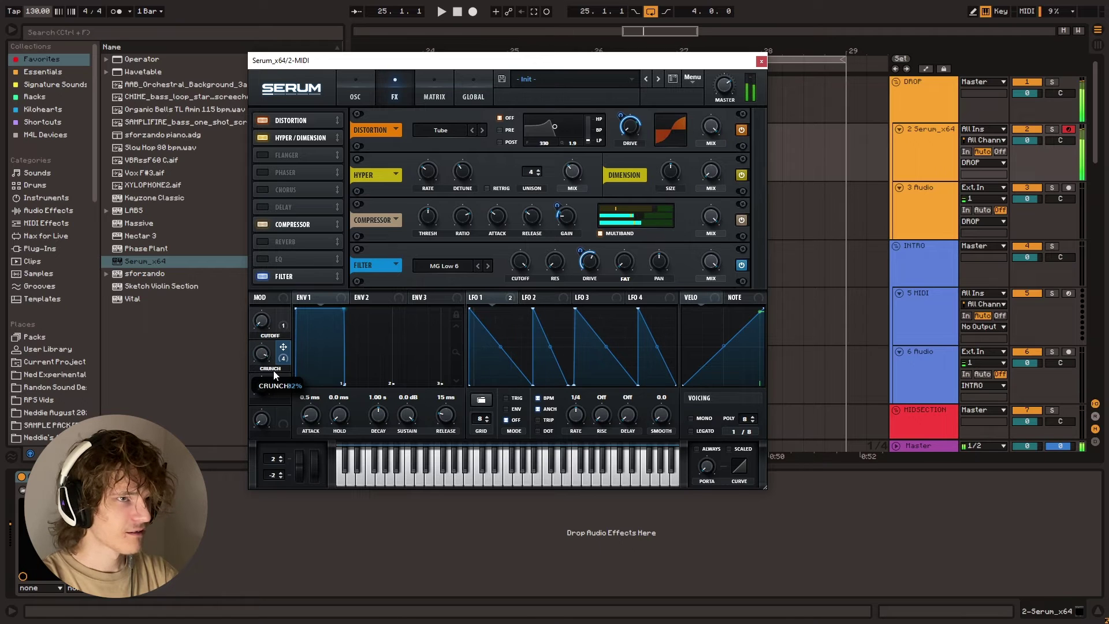
mouse_move(727, 99)
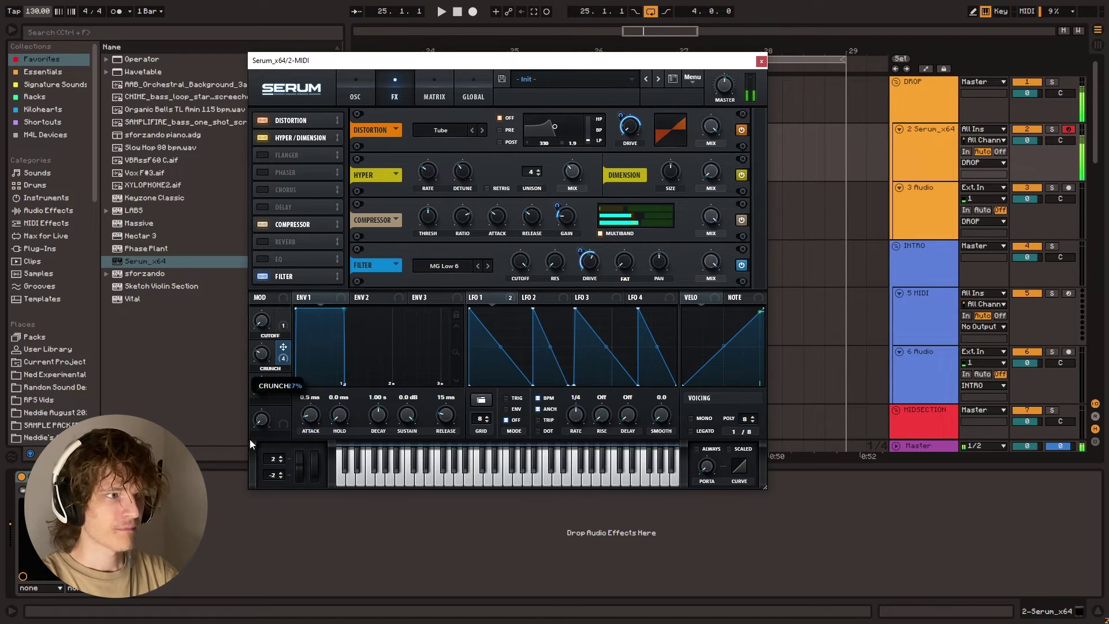
Name Macro 3 DETUNE and assign it to the Hyper effect's mix and detune
left_click(353, 95)
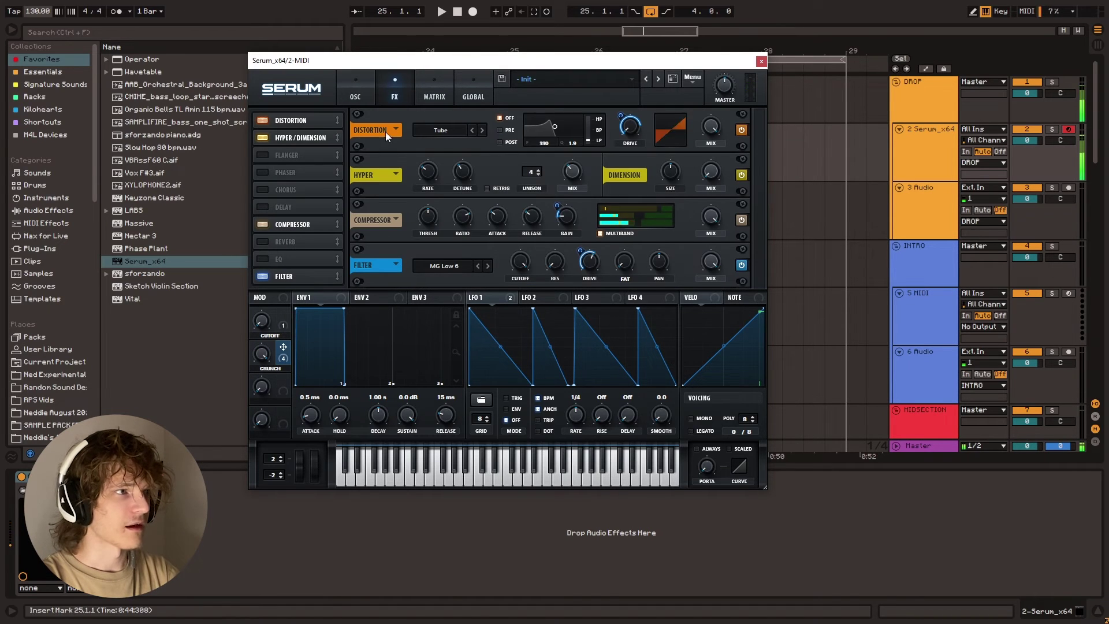
left_click(395, 92)
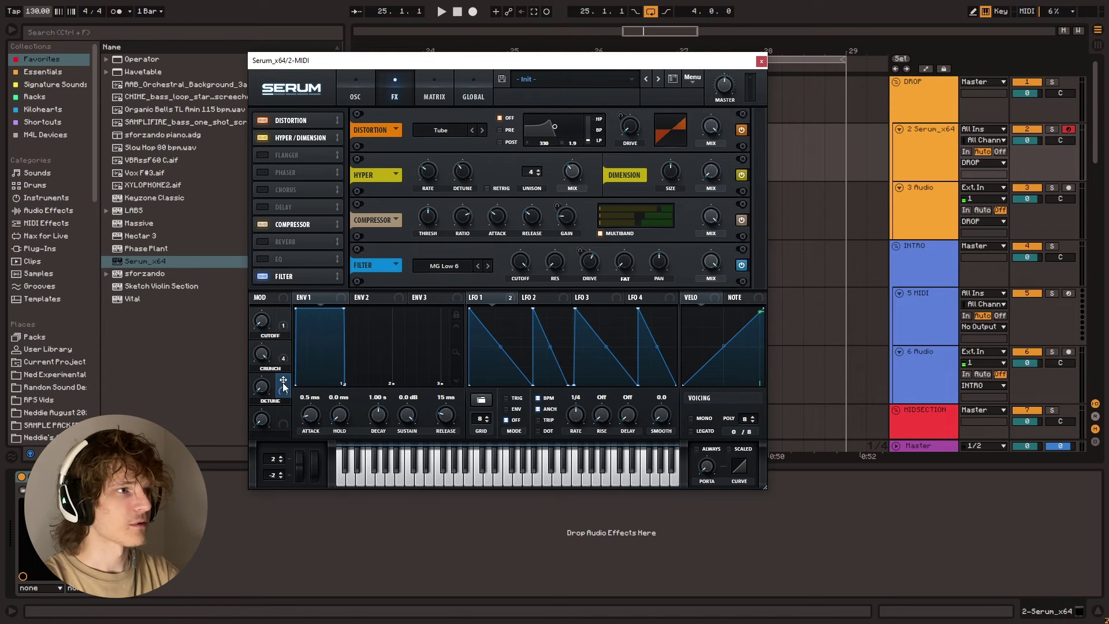
left_click_drag(330, 364, 572, 172)
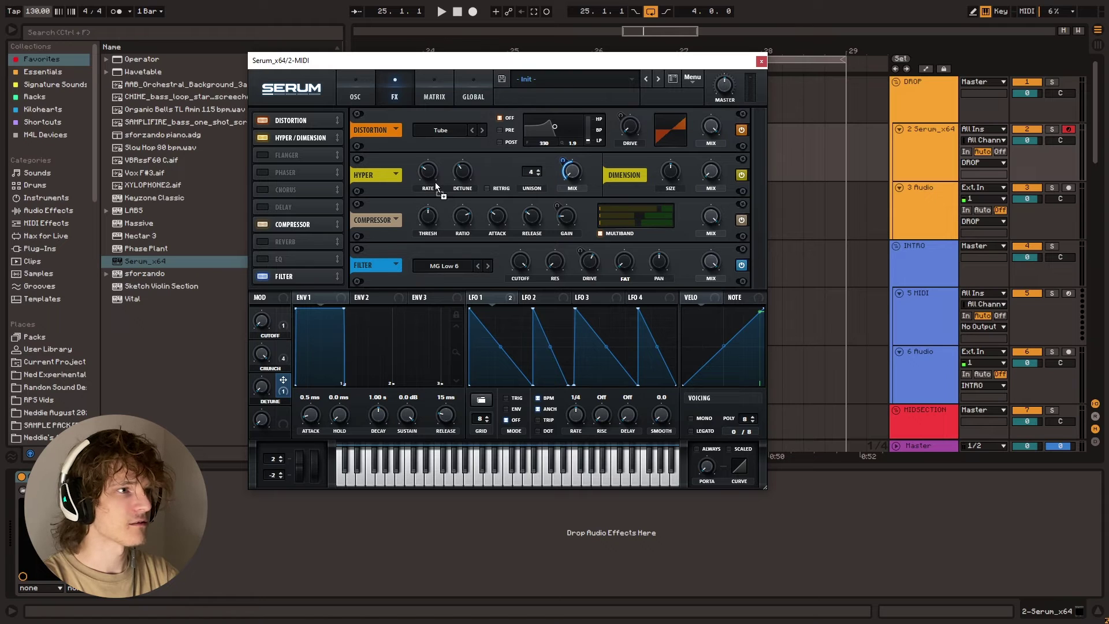
left_click_drag(454, 160, 461, 187)
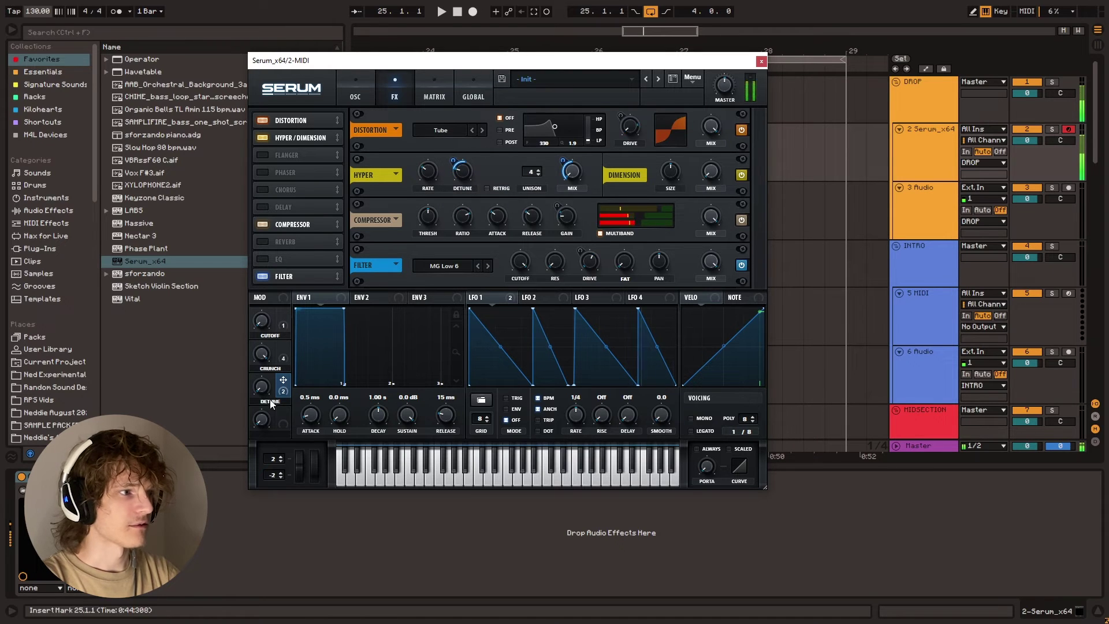
Sweep the DETUNE and CUTOFF macros to audition their effect on the bass
left_click_drag(263, 386, 272, 354)
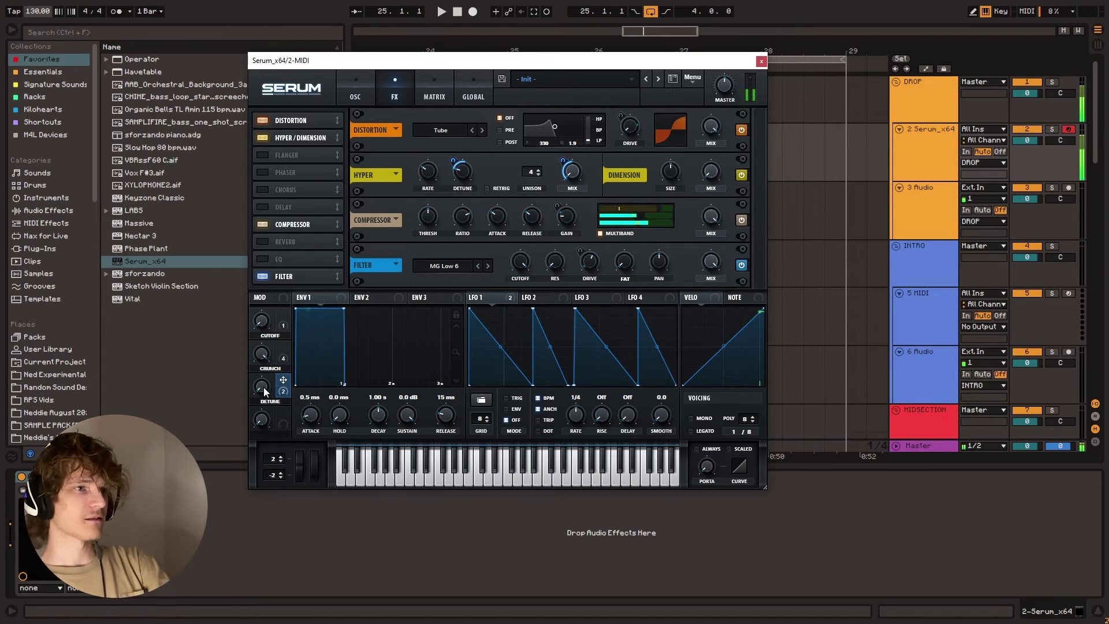
left_click_drag(263, 319, 265, 297)
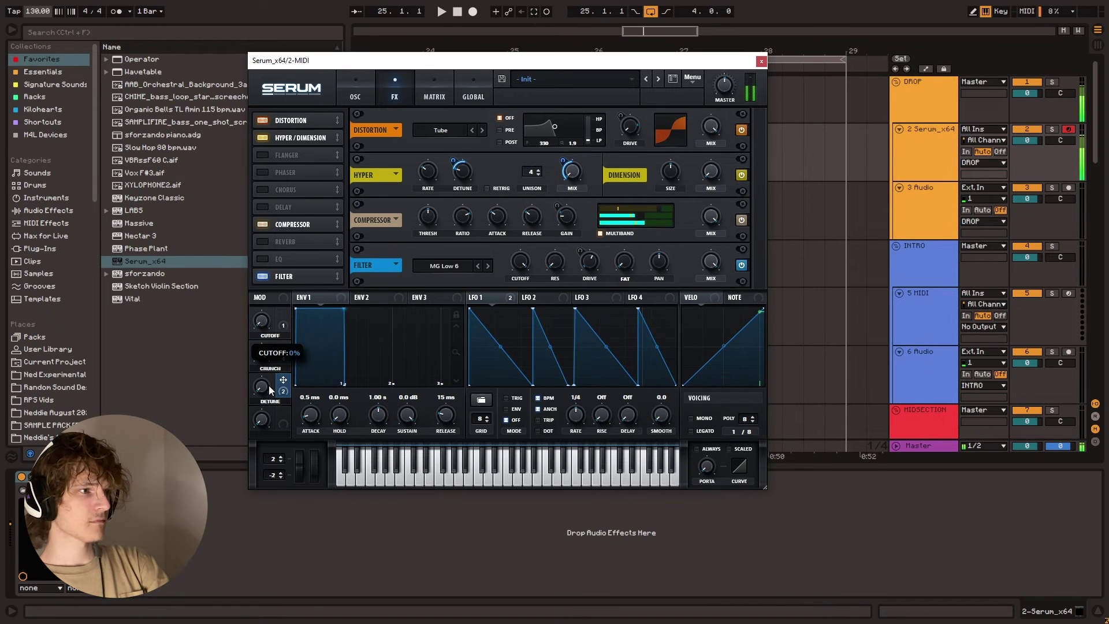
left_click_drag(268, 395, 268, 345)
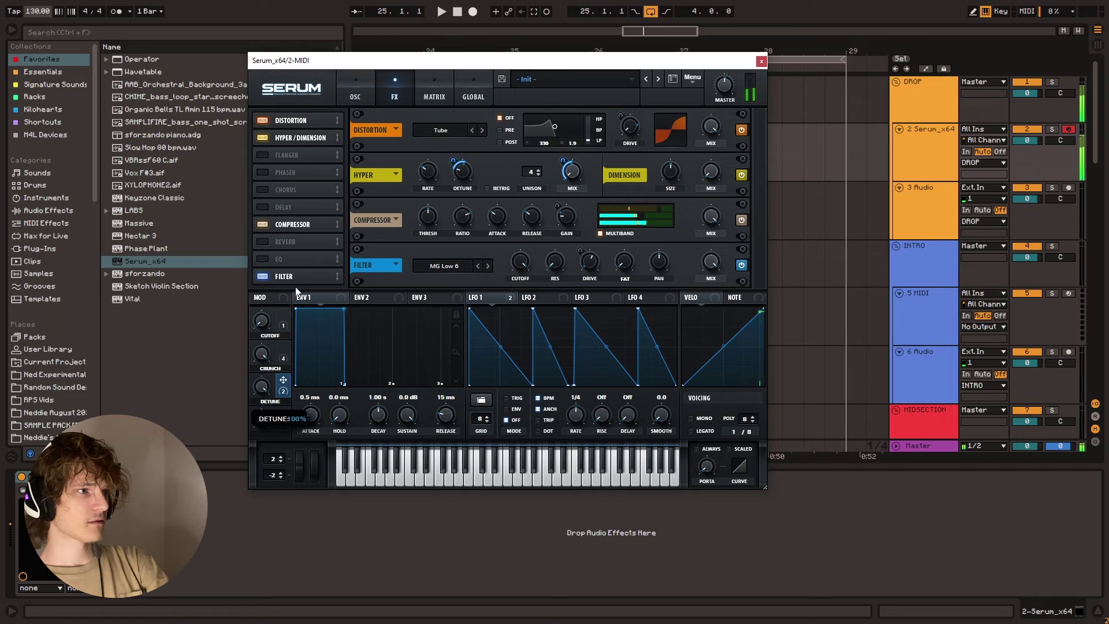
left_click_drag(258, 394, 280, 334)
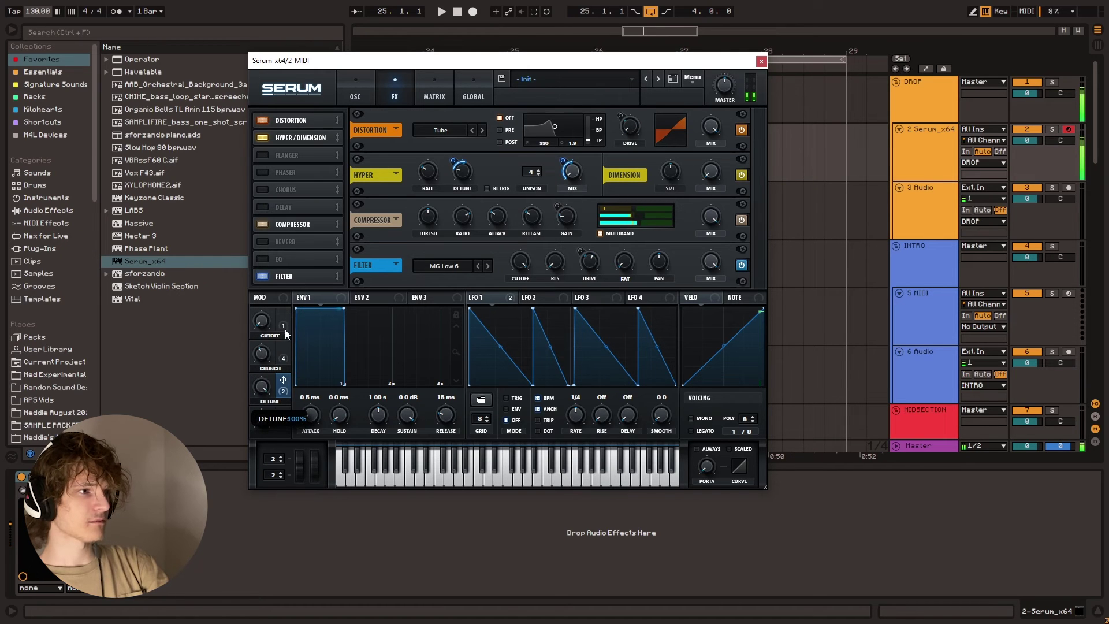
Try changing oscillator A's unison voice count and close the Serum window
left_click(362, 86)
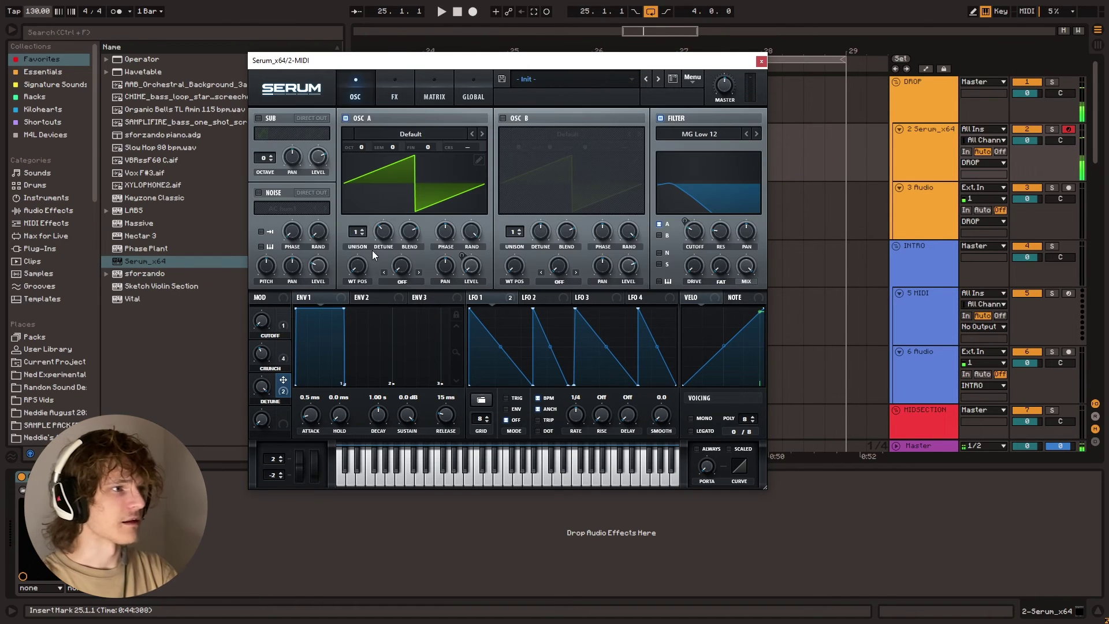
left_click_drag(356, 233, 359, 260)
left_click(761, 60)
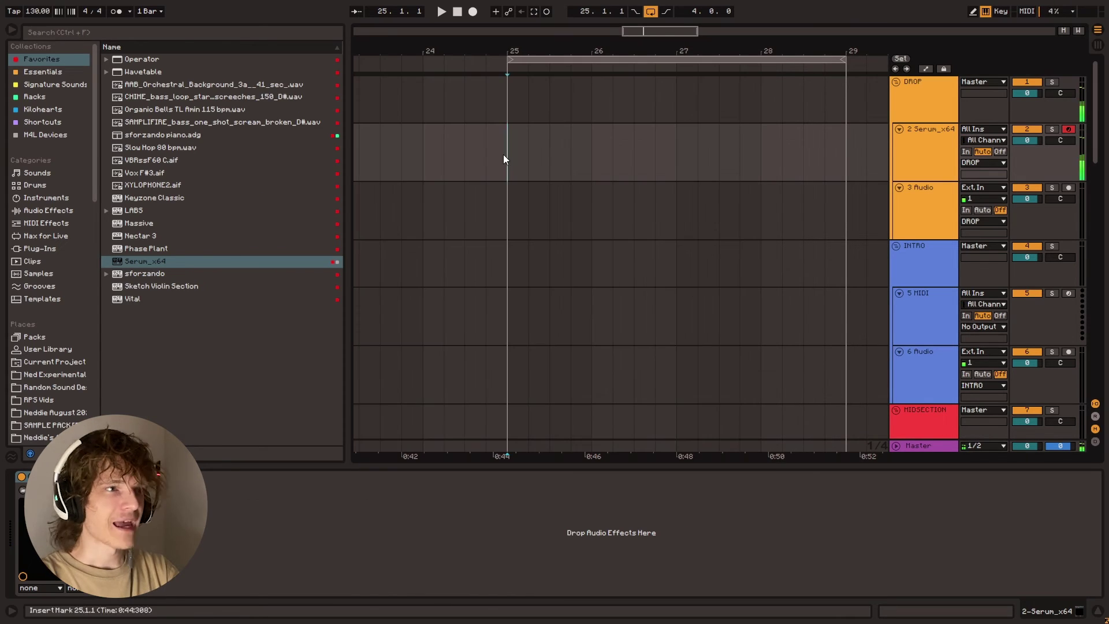
Enable the metronome and create an empty MIDI clip from bar 25 to bar 29 on the Serum track
left_click(110, 12)
left_click_drag(507, 136, 844, 141)
key("ctrl+shift+m")
Enter one-bar notes in the clip: G#0 in bar 1, B0 in bar 2 and F#0 in bar 3
left_click(442, 313)
scroll(301, 397, "down", 5)
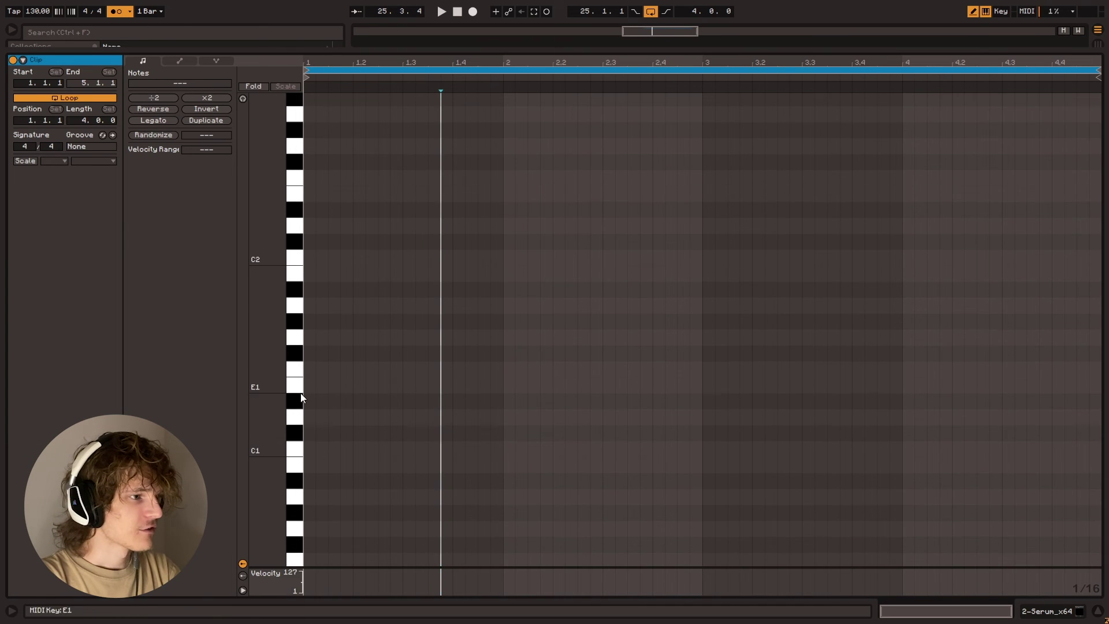
scroll(315, 421, "down", 1)
left_click(313, 432)
key("b")
mouse_move(315, 432)
left_mouse_down()
mouse_move(602, 432)
mouse_move(504, 433)
mouse_move(523, 385)
left_mouse_up()
key("space")
key("ctrl+d")
key("space")
key("ctrl+d")
left_click_drag(747, 384, 743, 462)
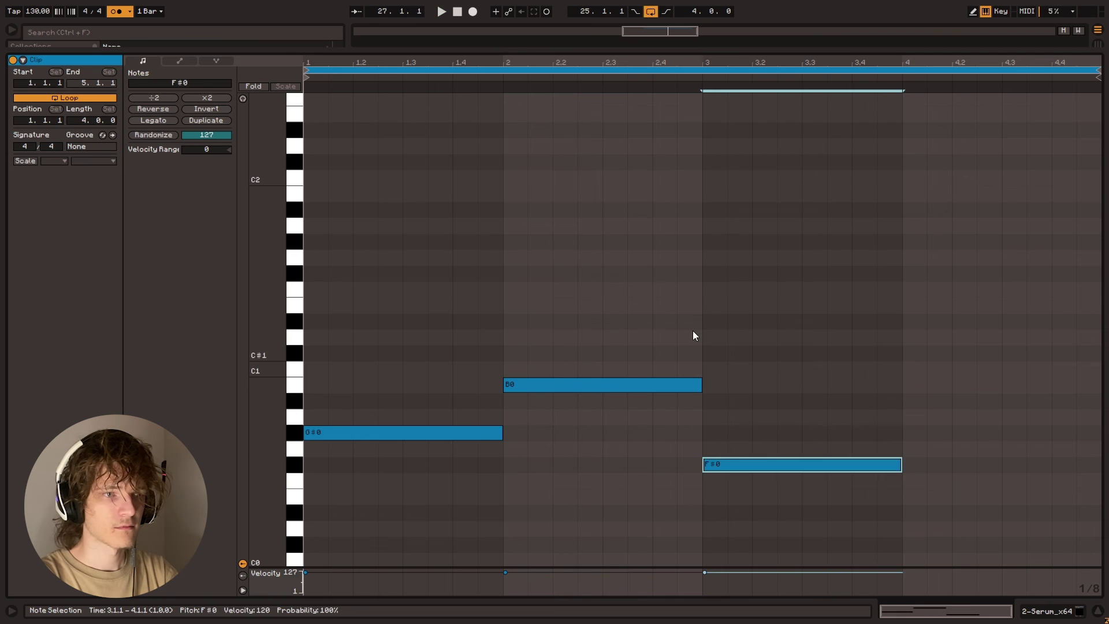
Duplicate the F#0 note into bar 4 and lower the copy two semitones to E0
left_click(682, 308)
key("space")
left_click(762, 464)
key("space")
key("ctrl+d")
key("Down")
key("Down")
Play back the four-note bass progression and return from the note editor to the arrangement
left_click(673, 240)
key("space")
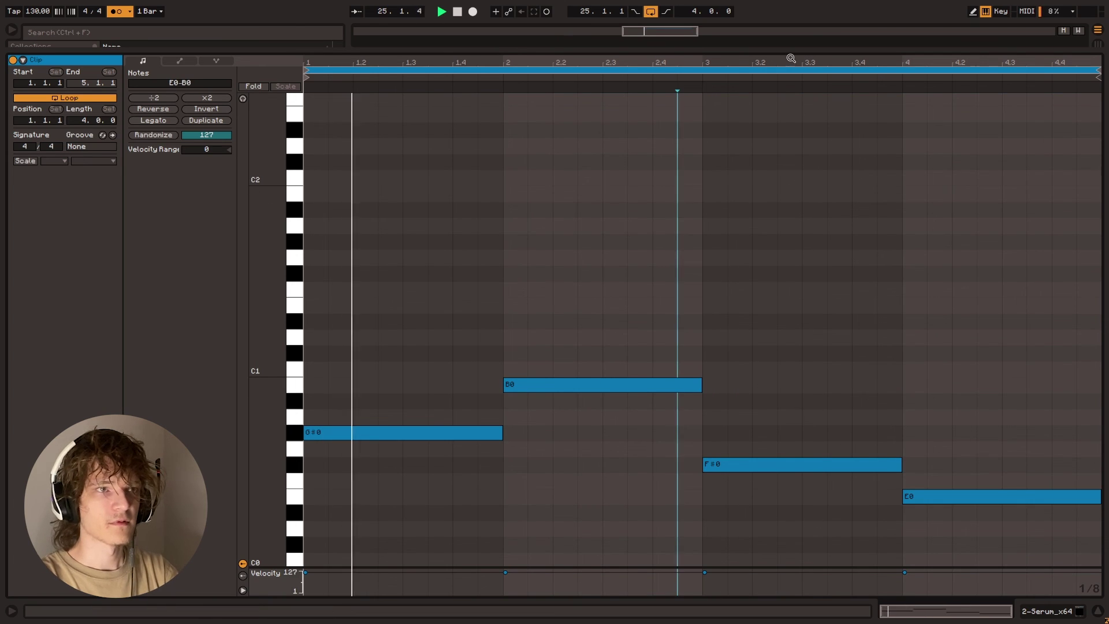
key("ctrl+alt+l")
scroll(896, 187, "up", 1)
Stop playback and reopen the Serum window from the Serum track's device
double_click(908, 141)
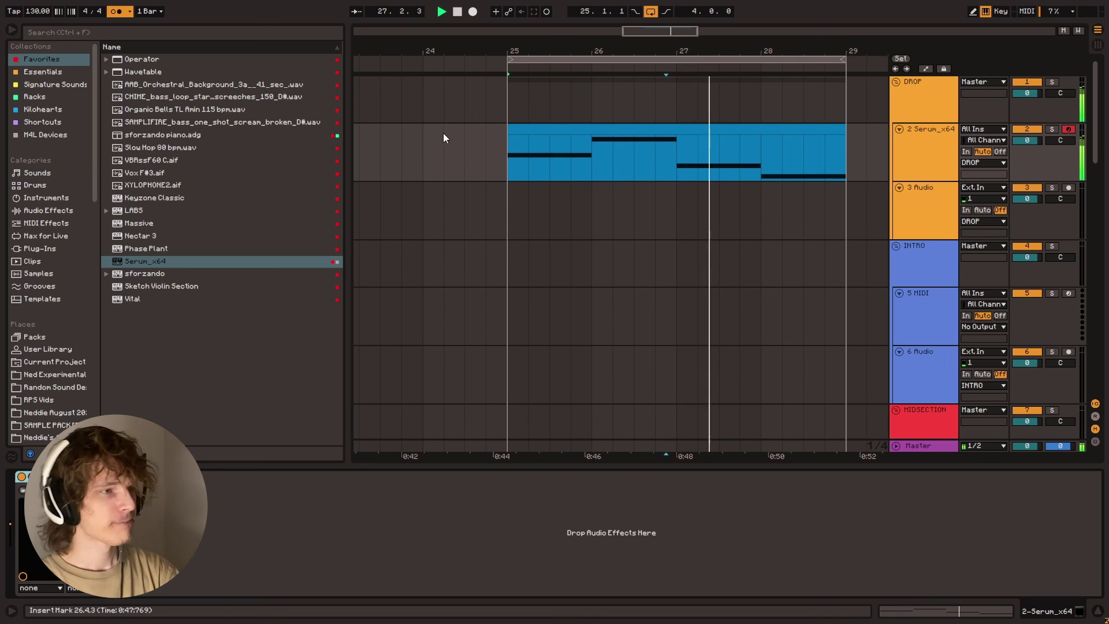
left_click(522, 149)
key("space")
left_click(45, 477)
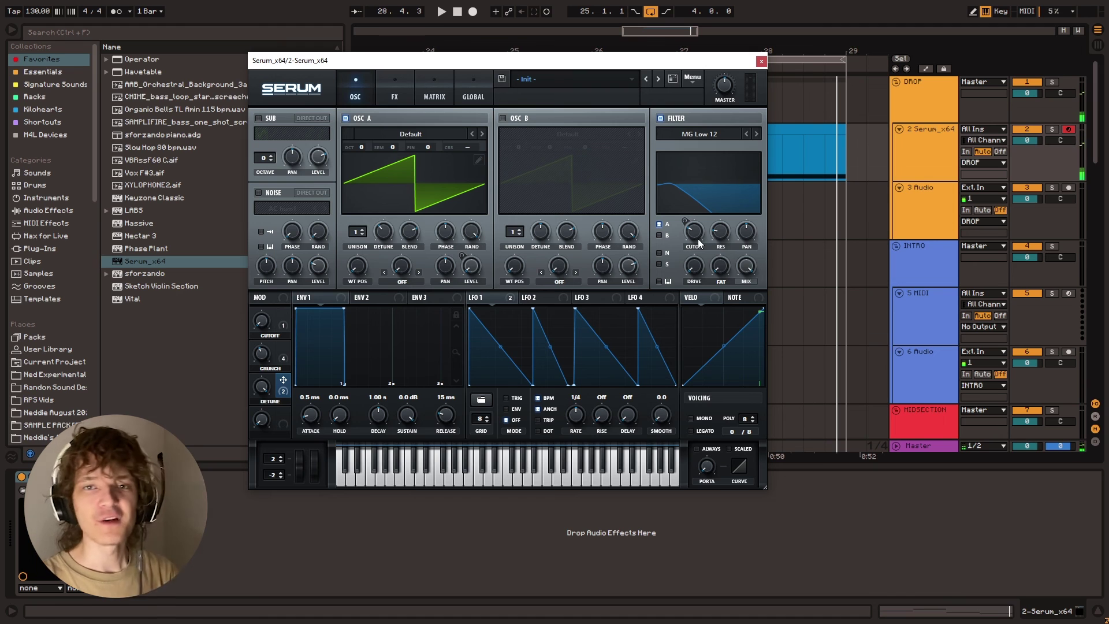